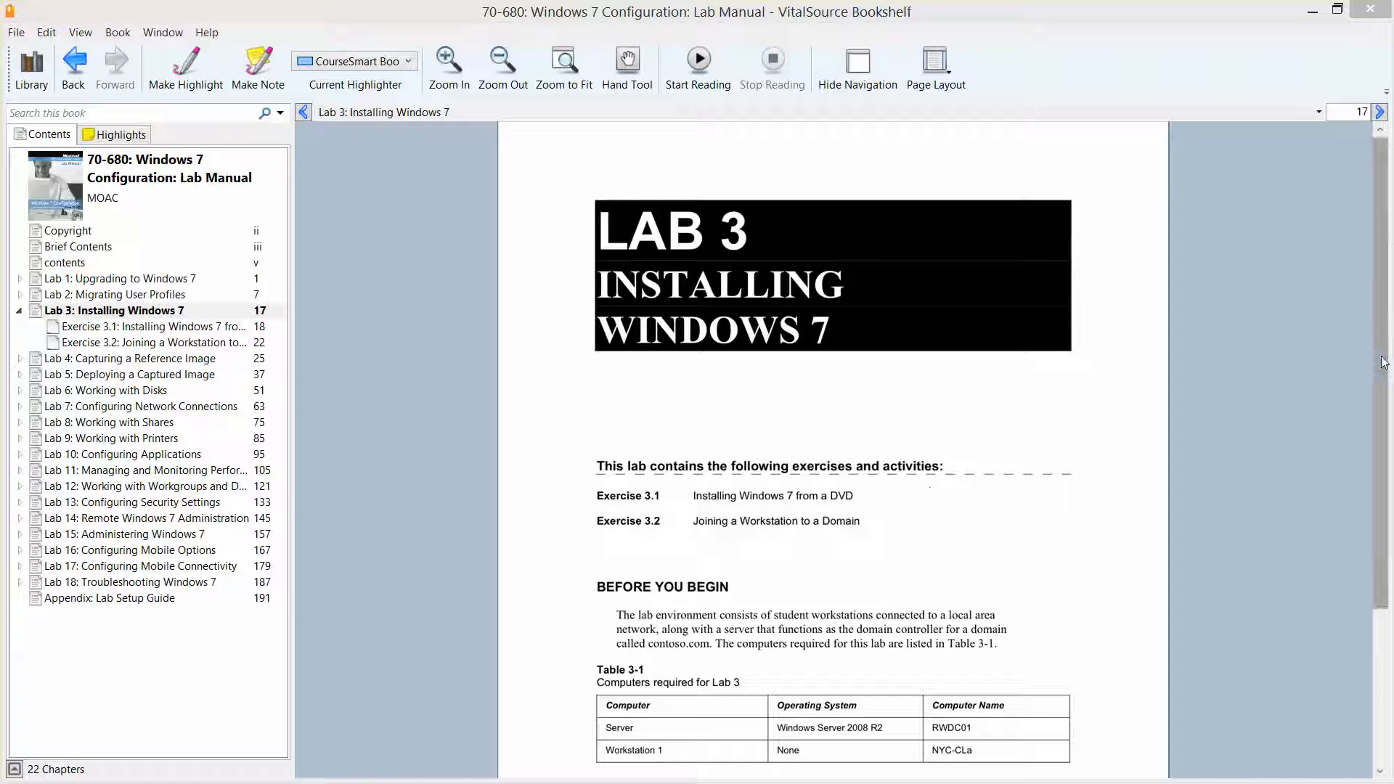
# Step: Go to page 18 of the lab manual and read the Lab 3 scenario and Exercise 3.1
pyautogui.moveTo(1384, 366)
pyautogui.mouseDown()
pyautogui.moveTo(1388, 524)
pyautogui.moveTo(1367, 383)
pyautogui.mouseUp()
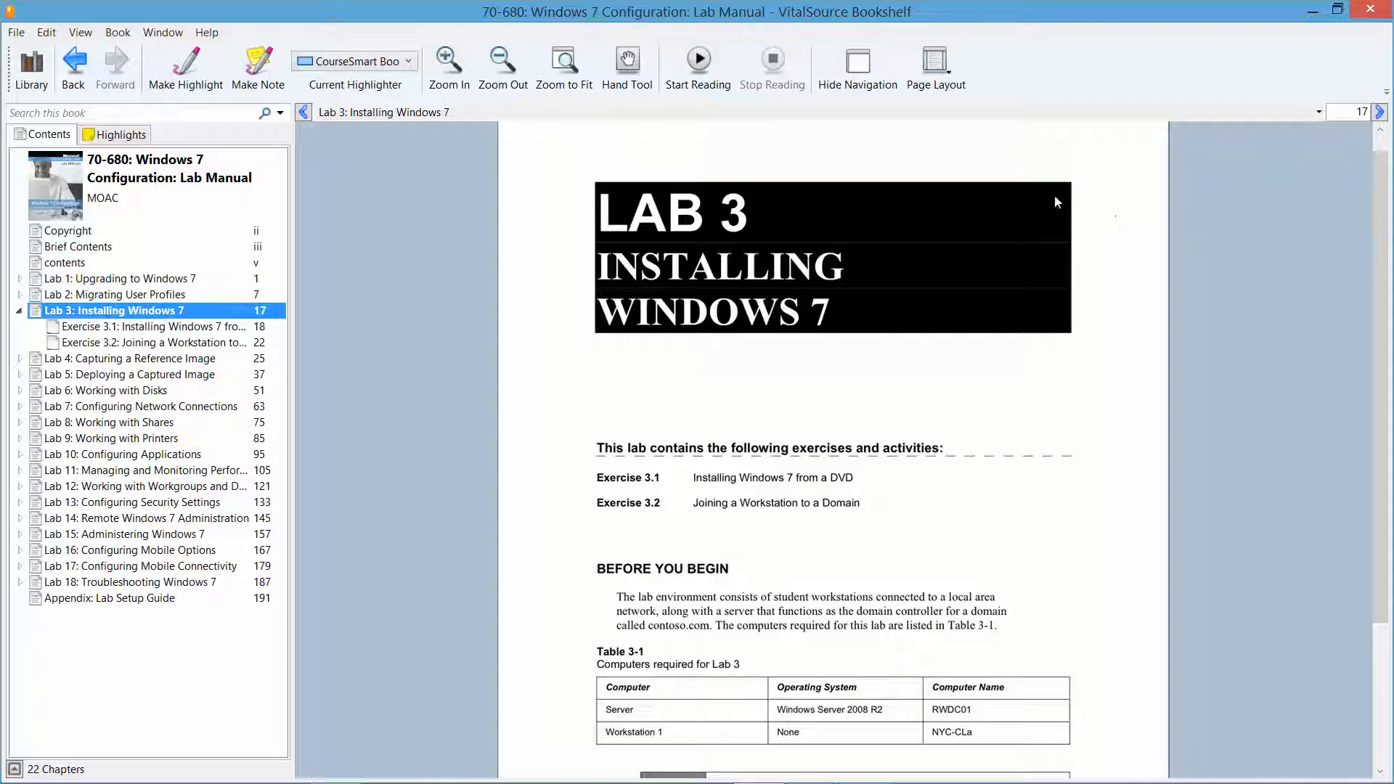
pyautogui.click(1380, 112)
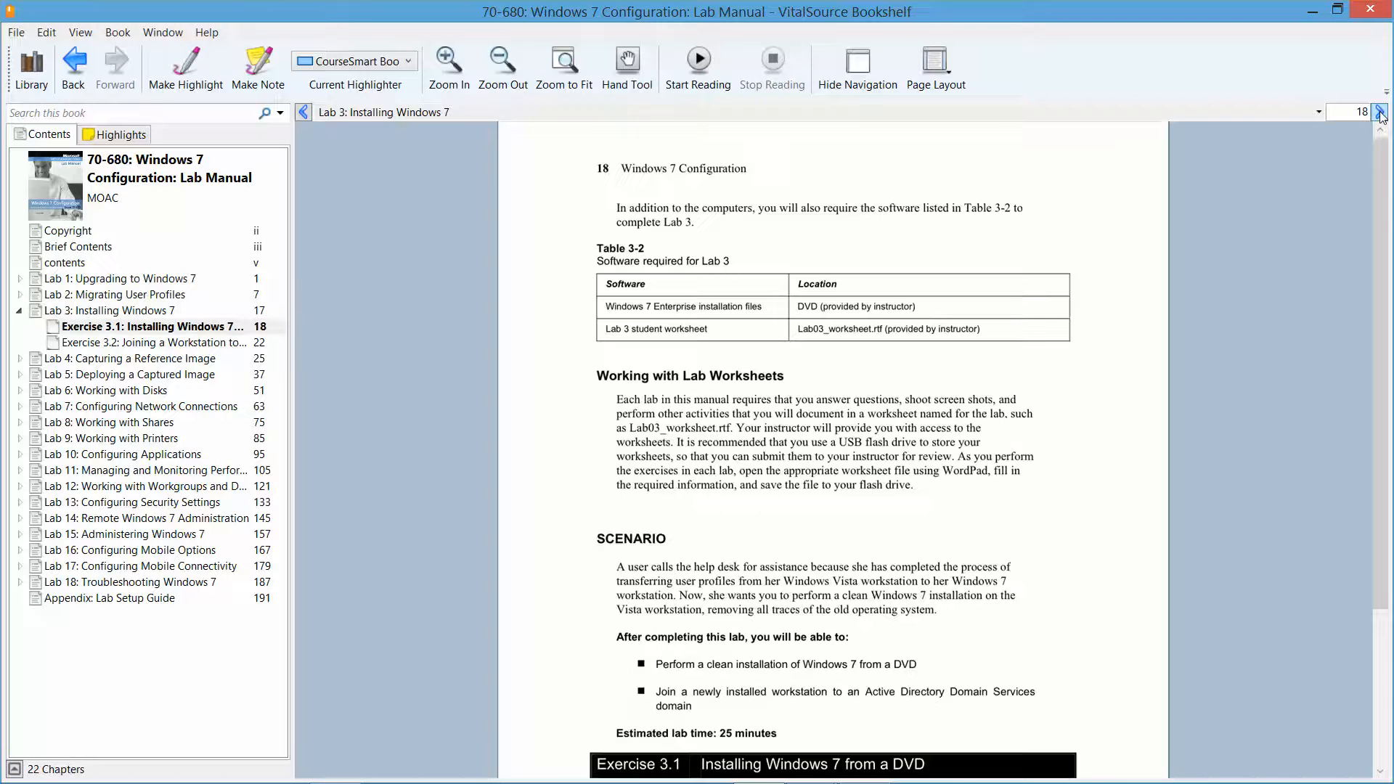
pyautogui.moveTo(1385, 225); pyautogui.dragTo(1377, 388)
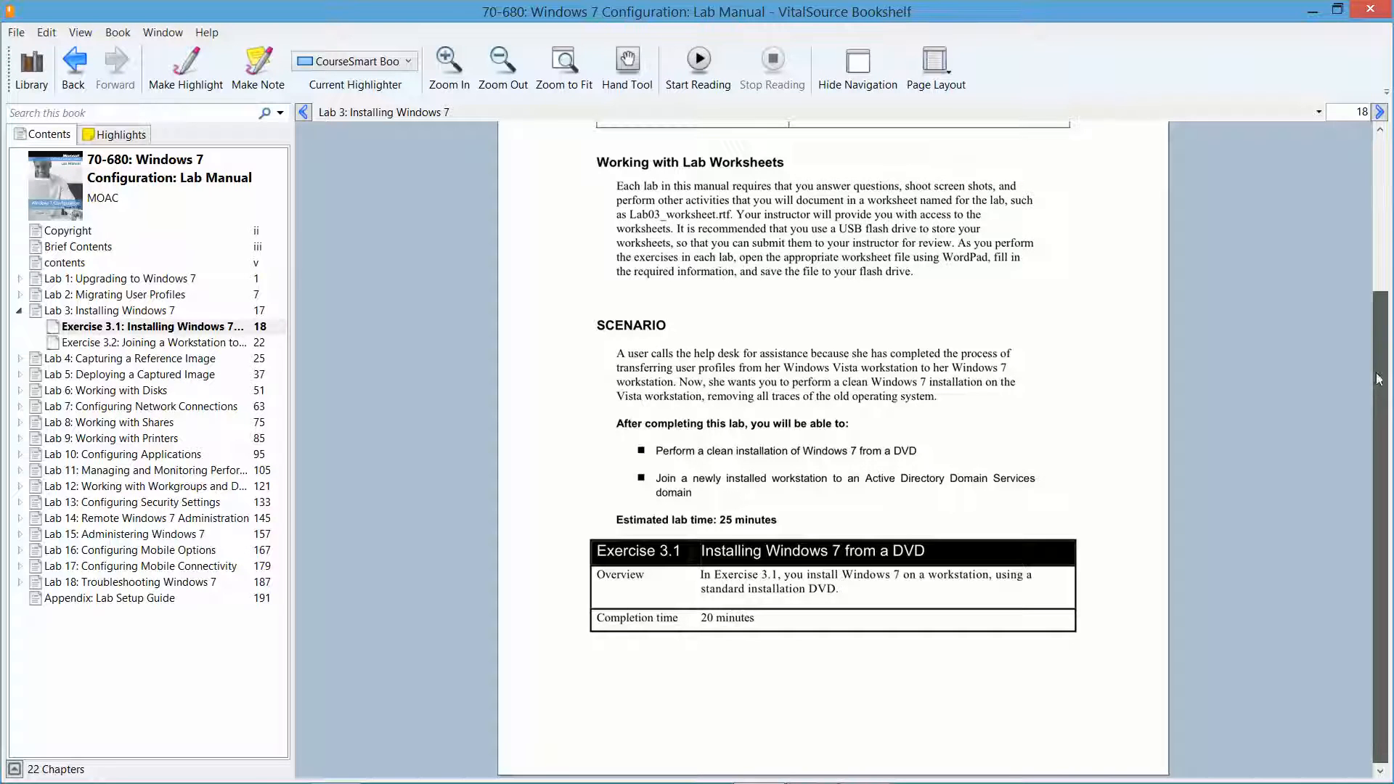
pyautogui.moveTo(1378, 387); pyautogui.dragTo(1380, 317)
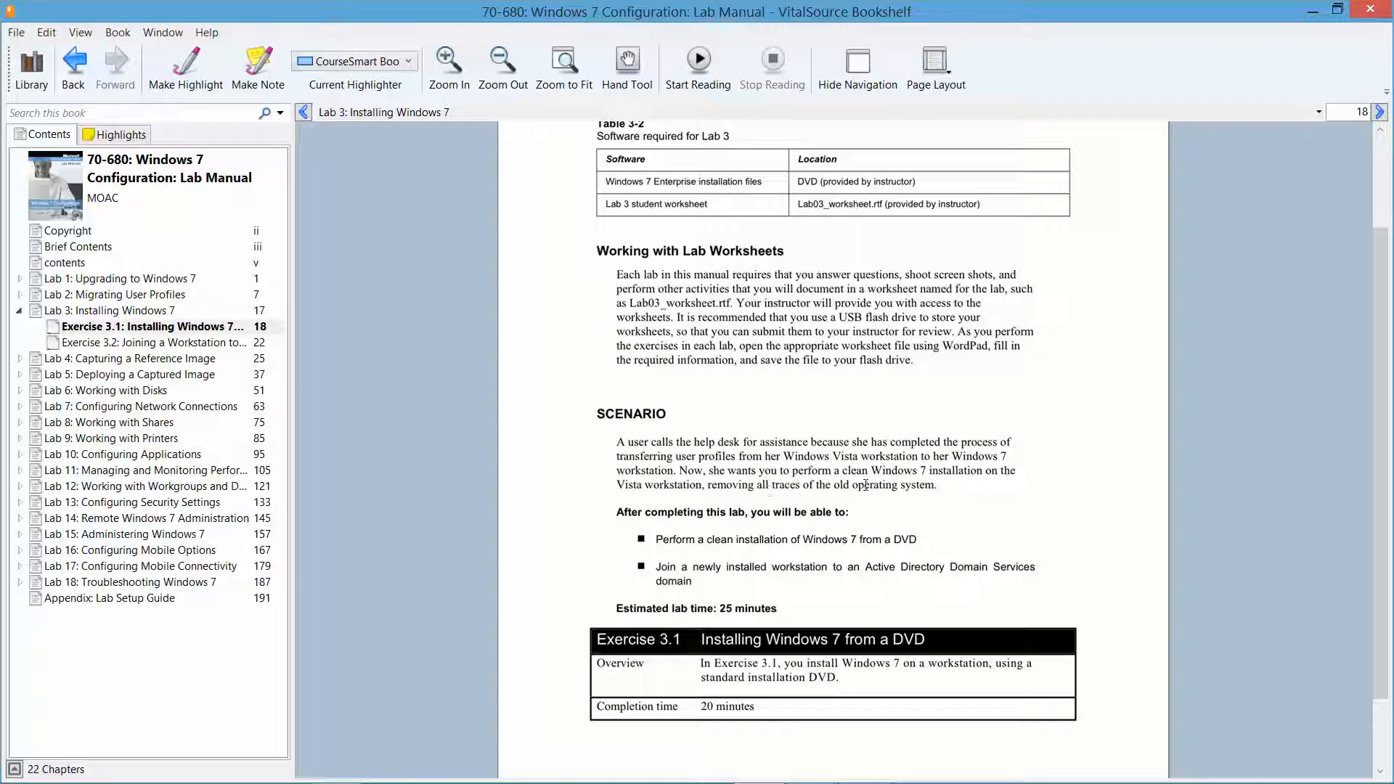
pyautogui.click(1314, 10)
# Step: Confirm NYC-CL2's settings, then connect to the virtual machine and start it
pyautogui.click(363, 214)
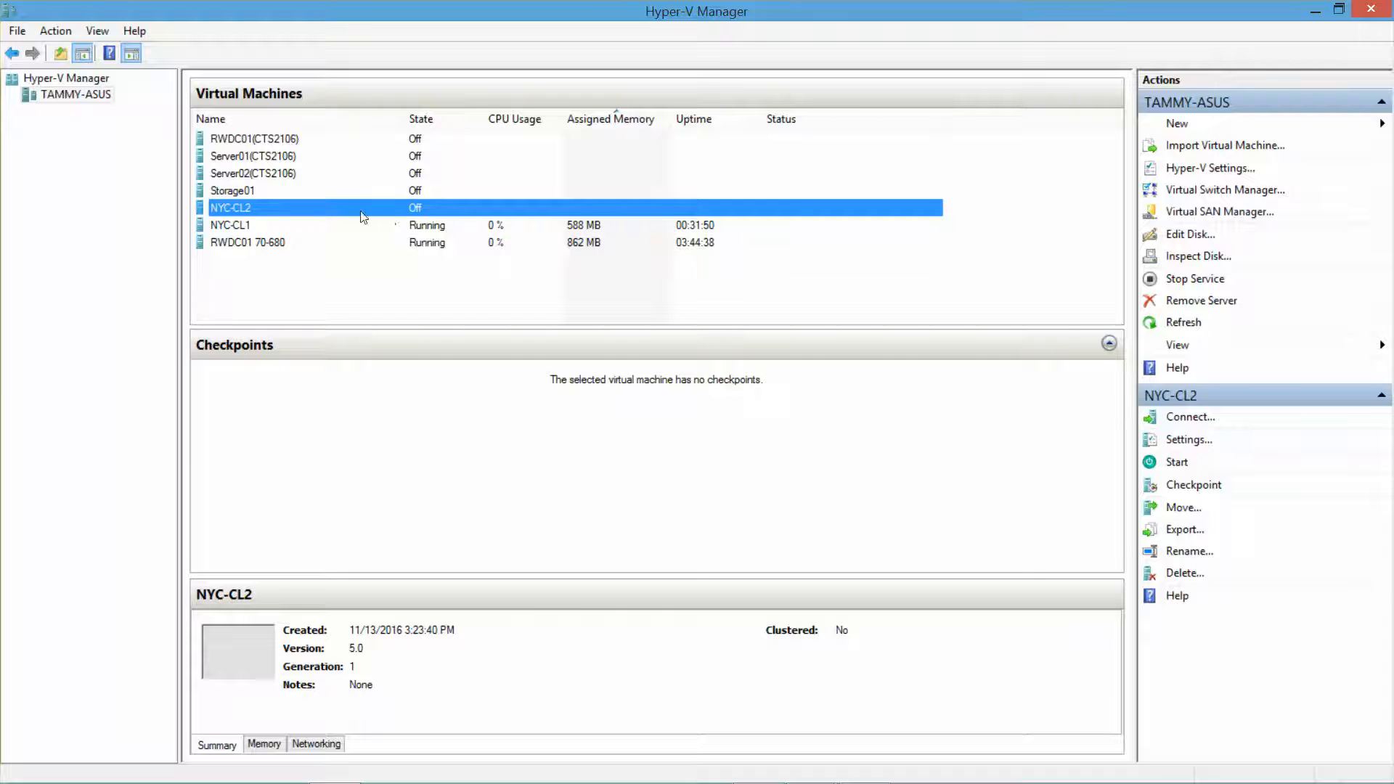
pyautogui.click(1180, 441)
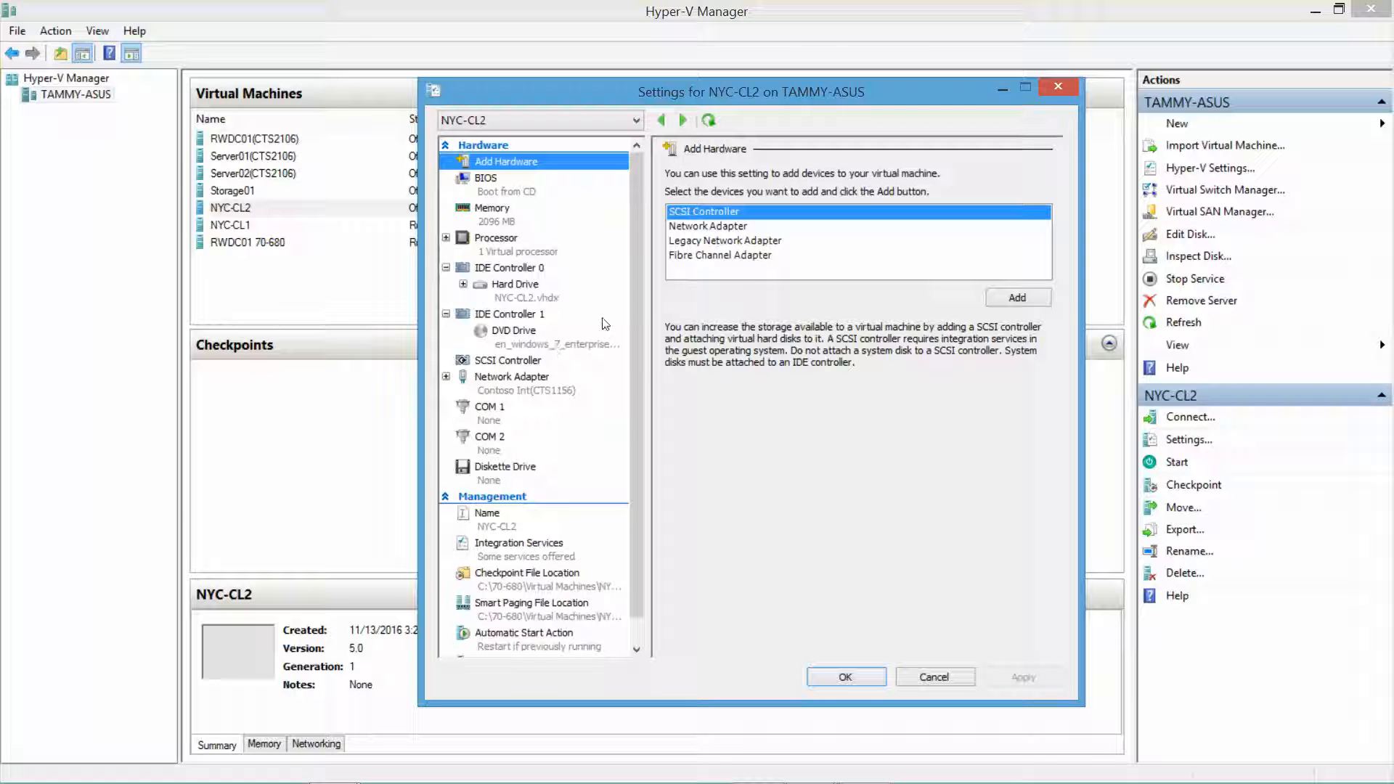
pyautogui.click(876, 676)
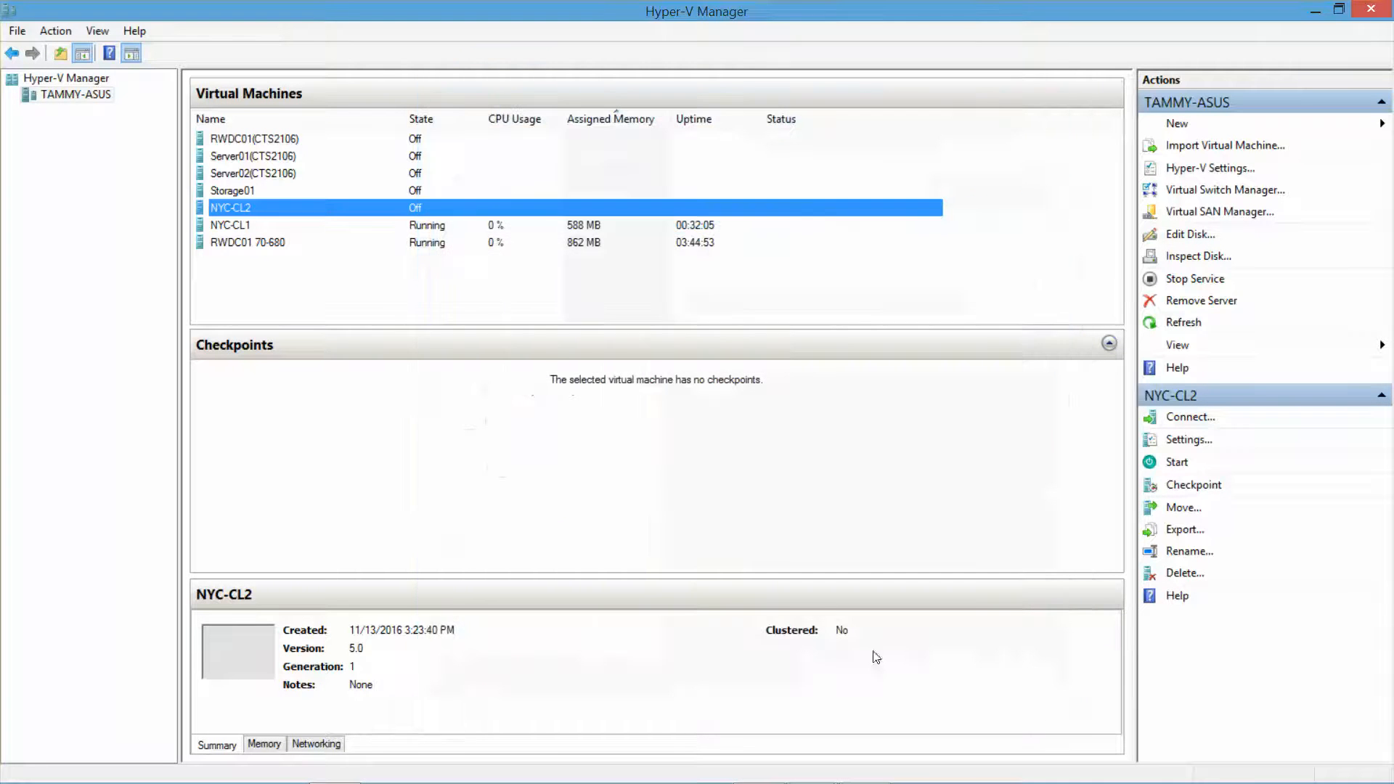
pyautogui.doubleClick(244, 207)
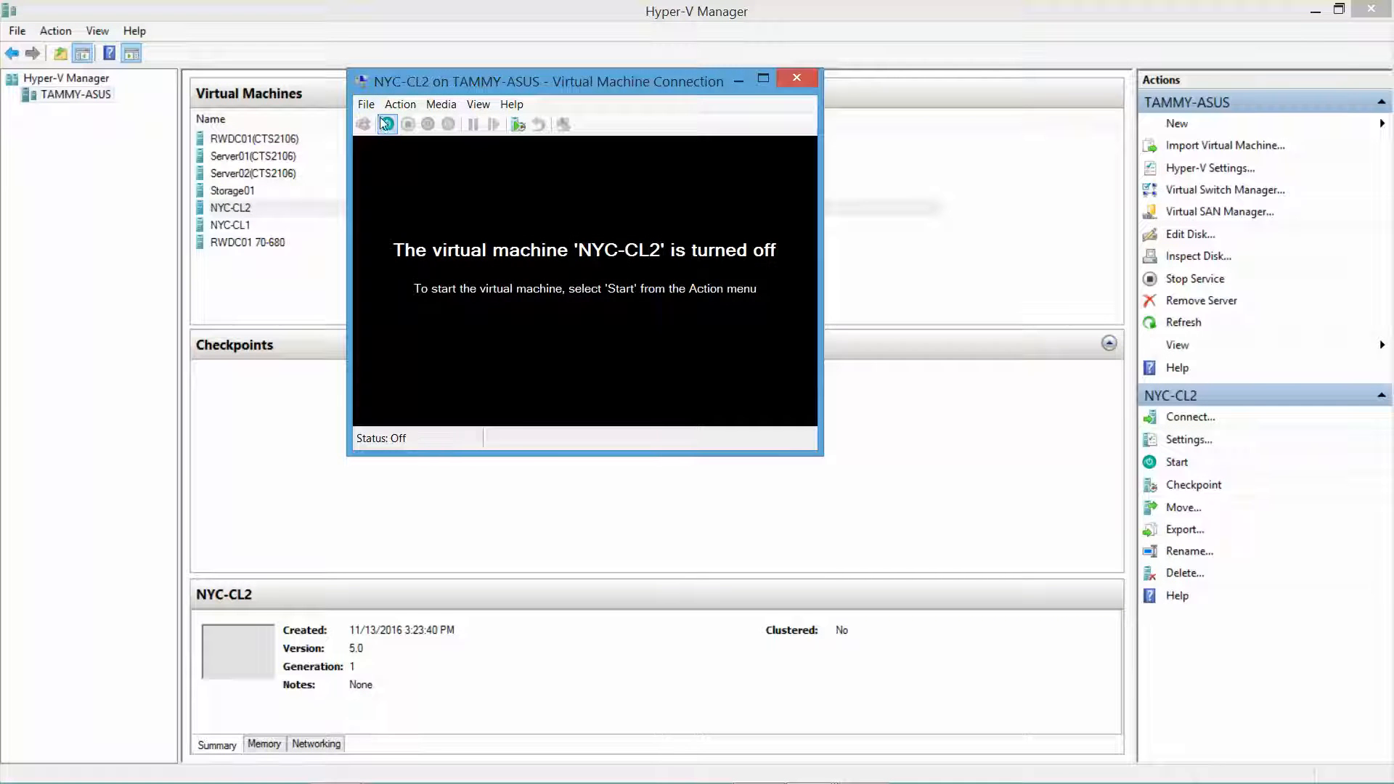
pyautogui.click(386, 123)
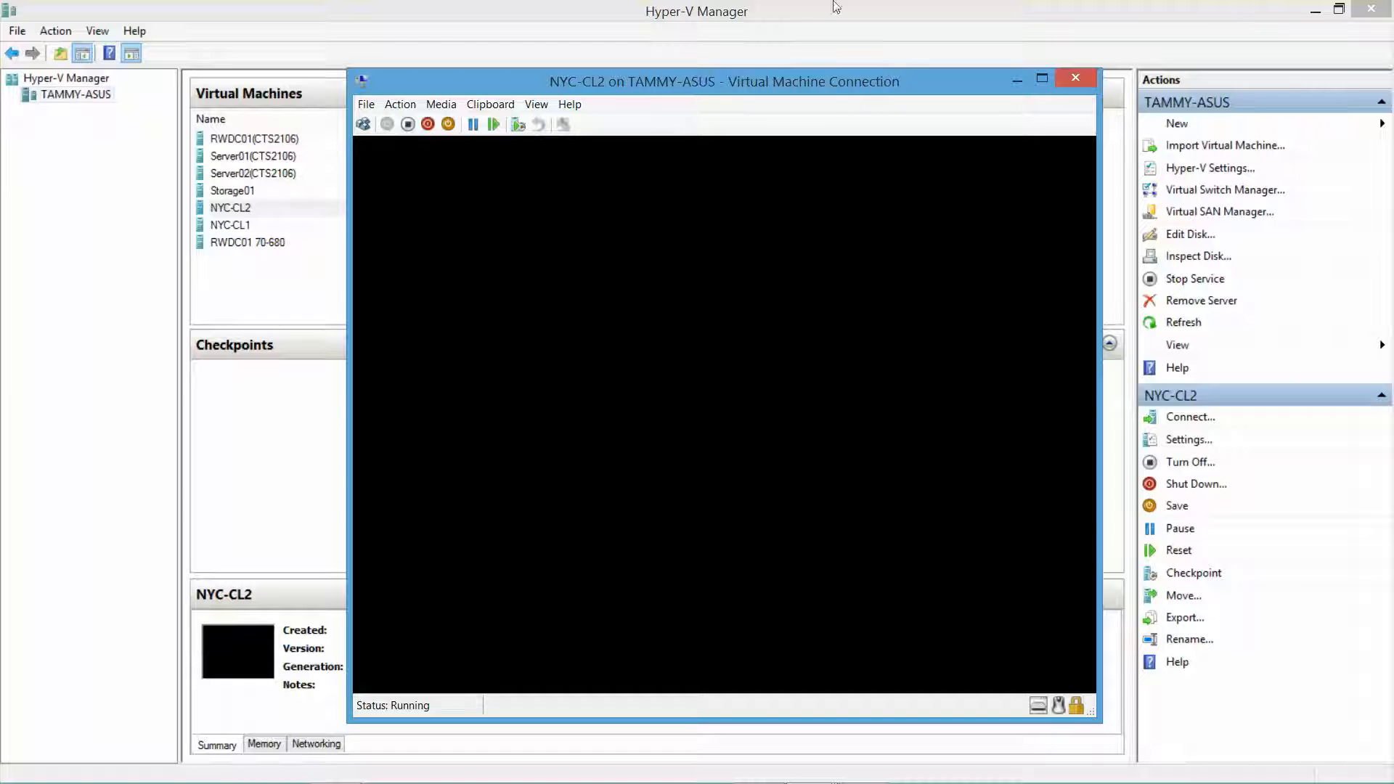
# Step: Move the NYC-CL2 window to the top-left and log on as Student1 with the account password
pyautogui.click(1311, 8)
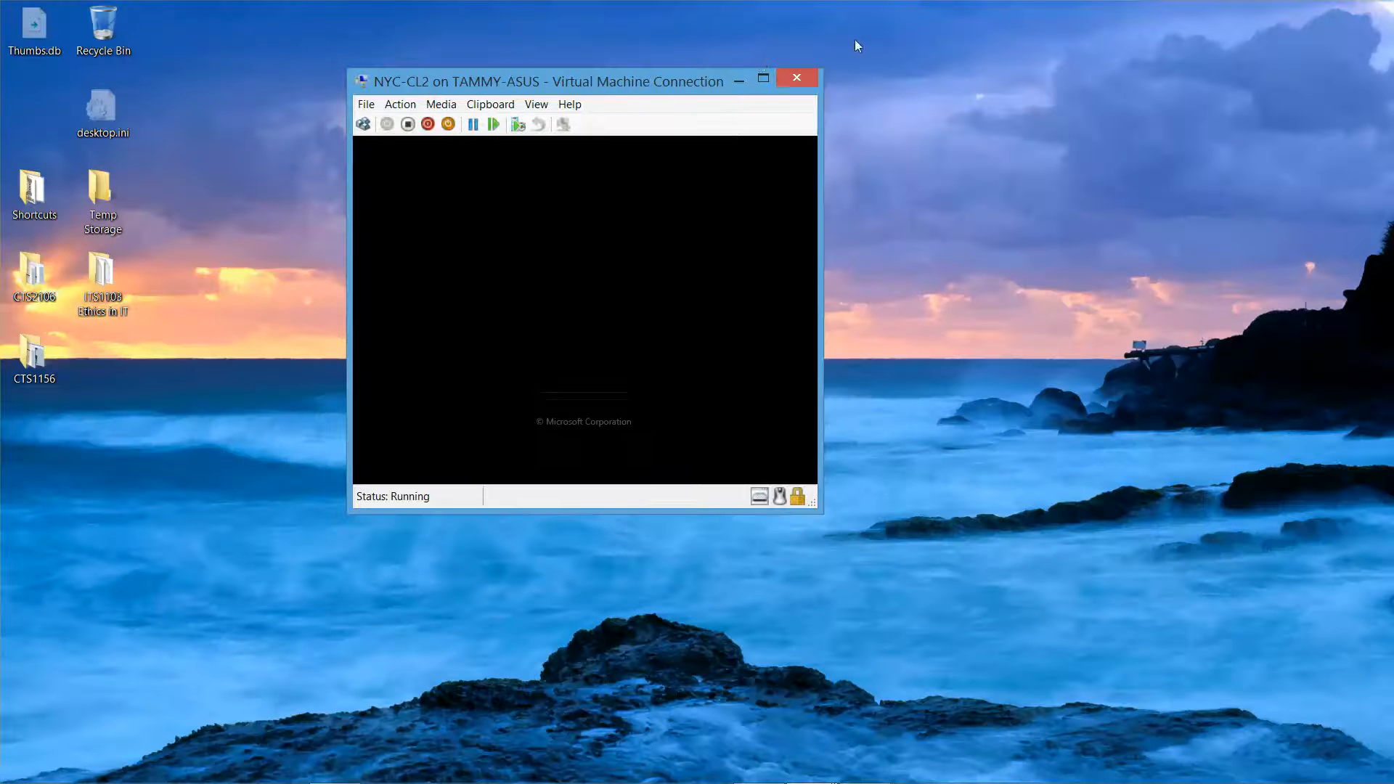
pyautogui.moveTo(703, 82); pyautogui.dragTo(367, 24)
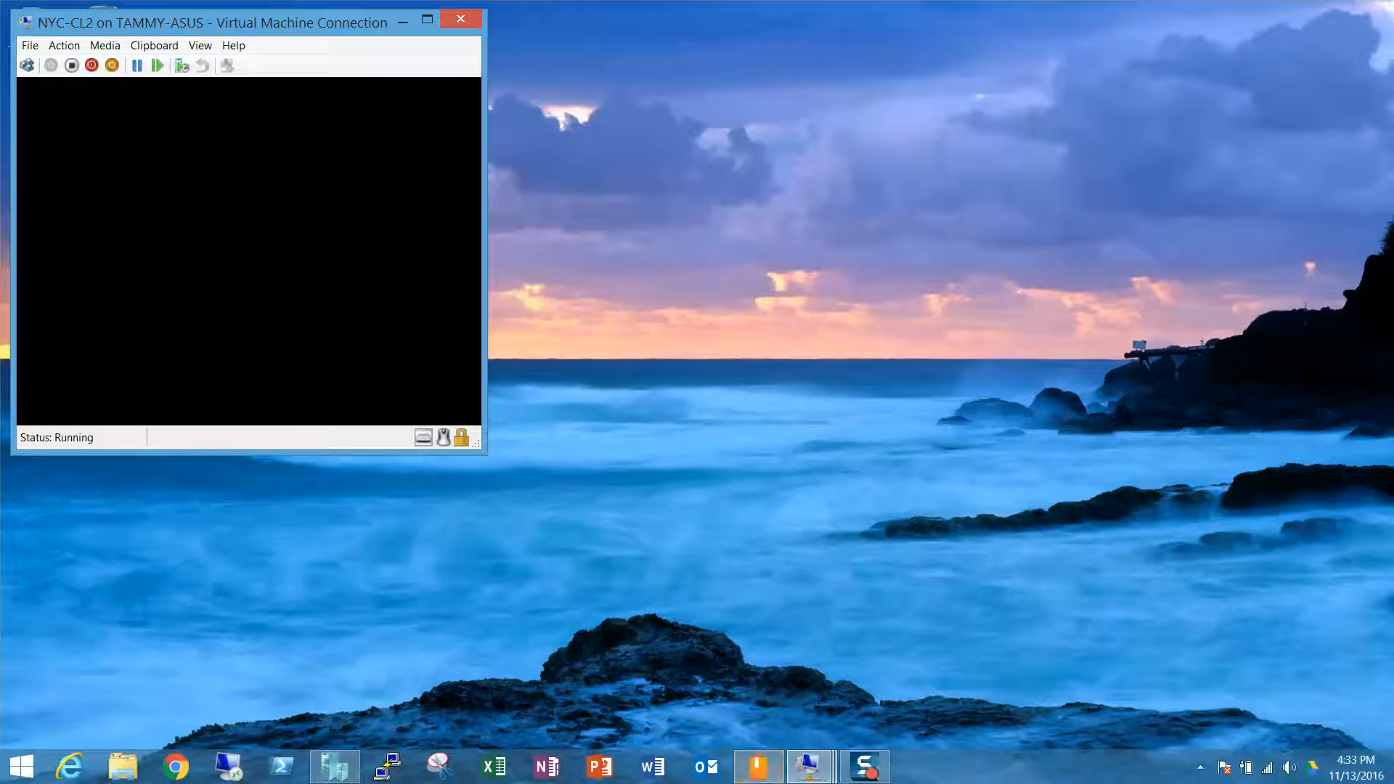
pyautogui.moveTo(858, 770)
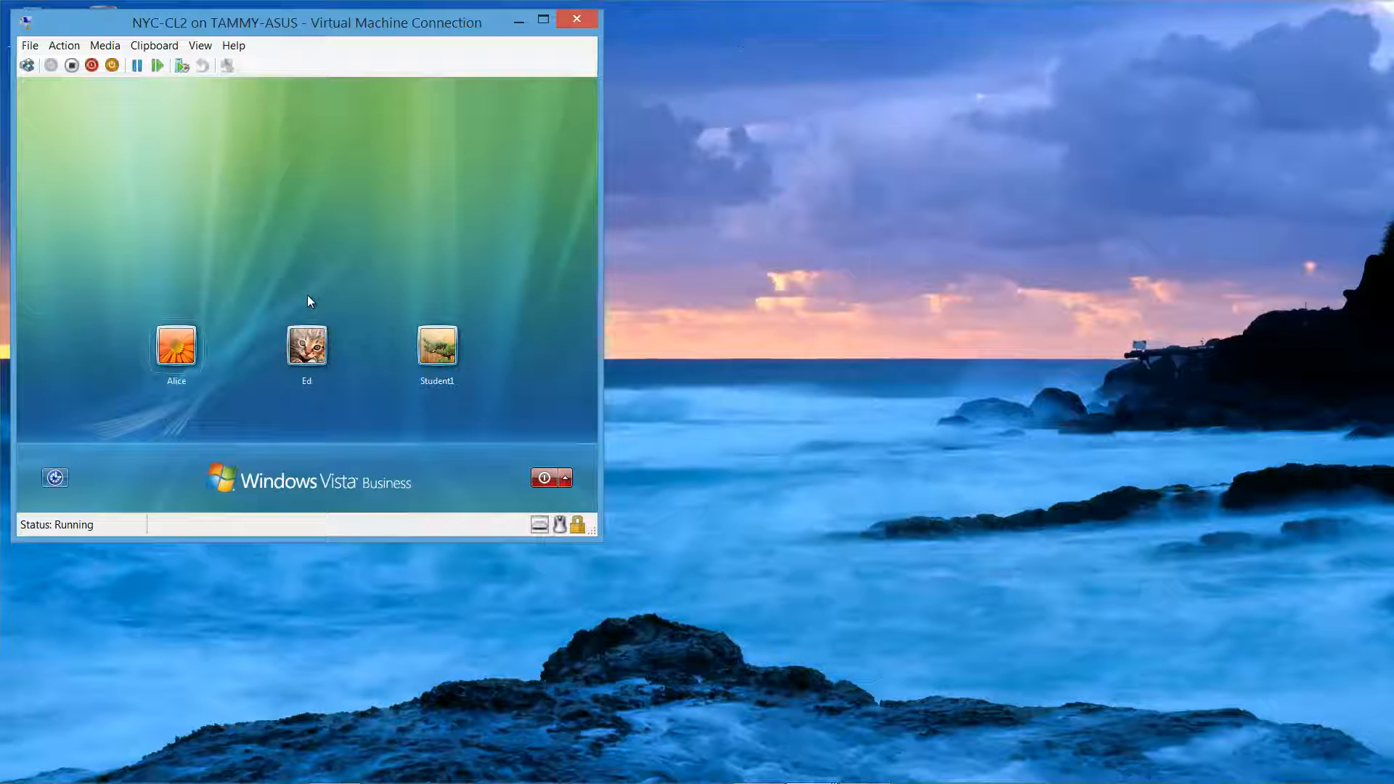
pyautogui.click(307, 295)
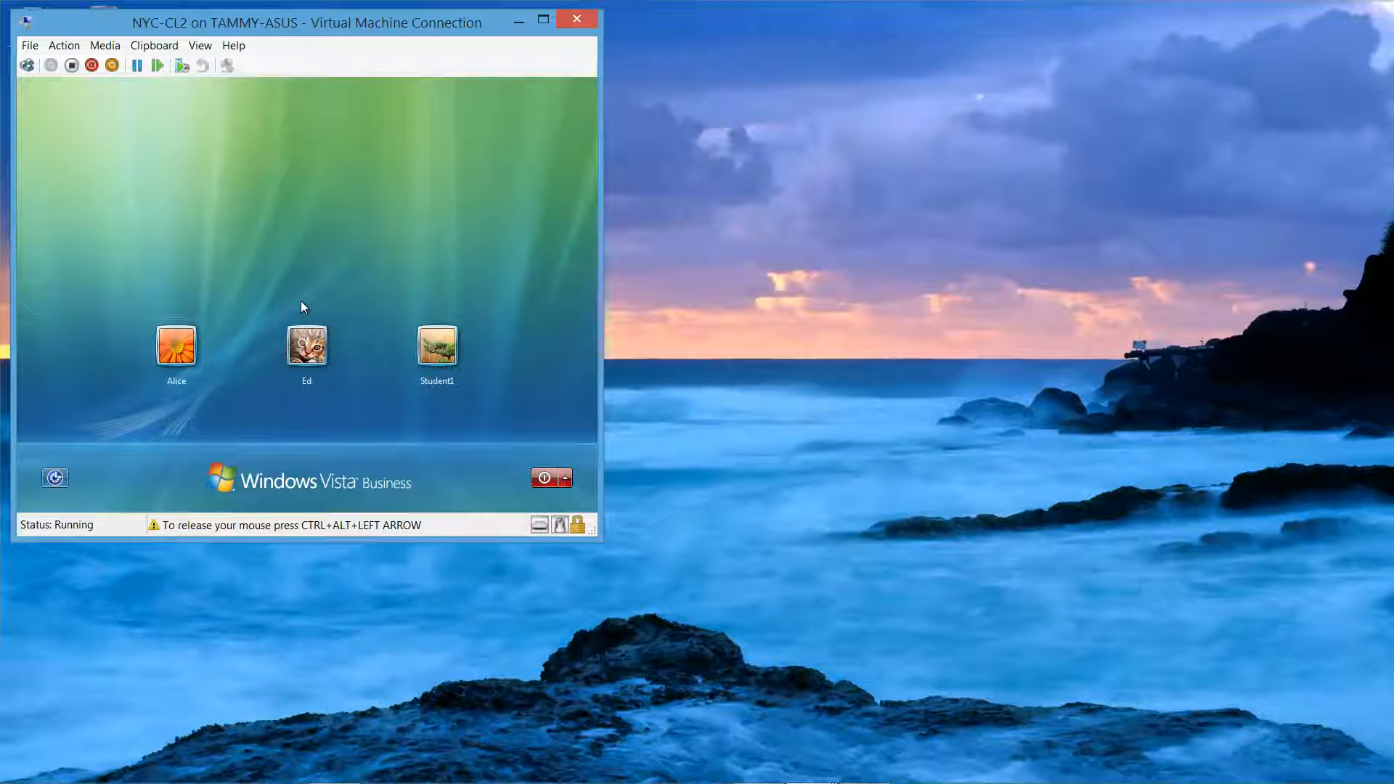
pyautogui.click(438, 353)
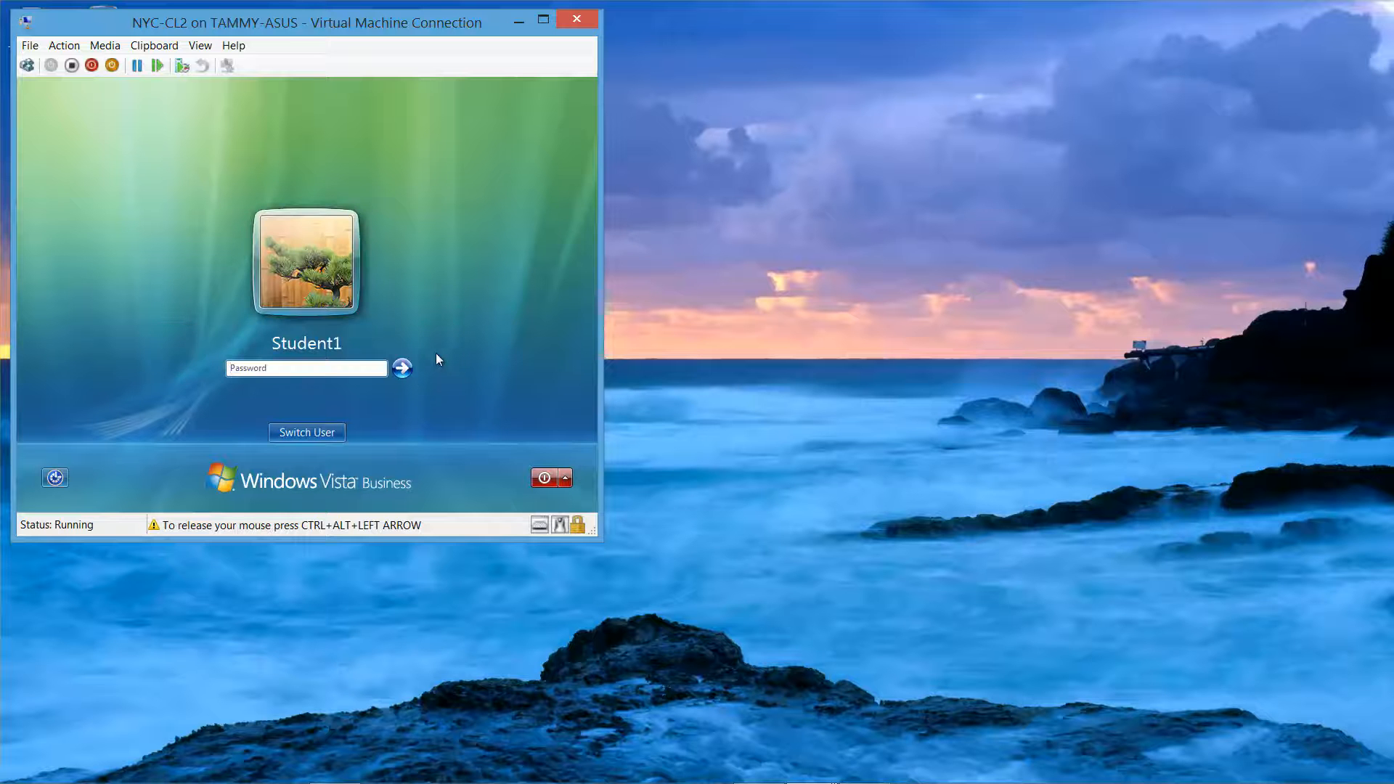
pyautogui.write('Pa$$w0rd')
pyautogui.press('Return')
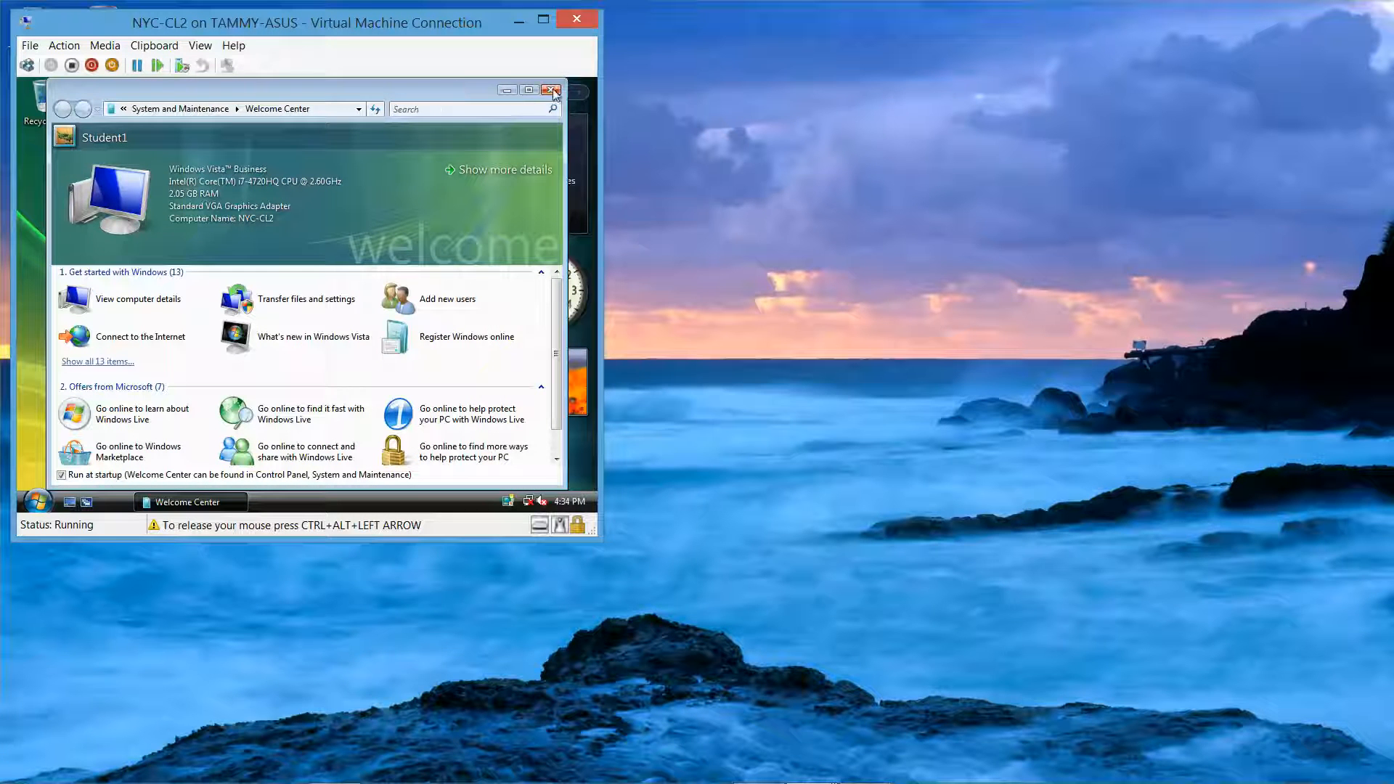
# Step: Close Welcome Center and run setup from DVD Drive (D:), approving the UAC prompt
pyautogui.click(551, 90)
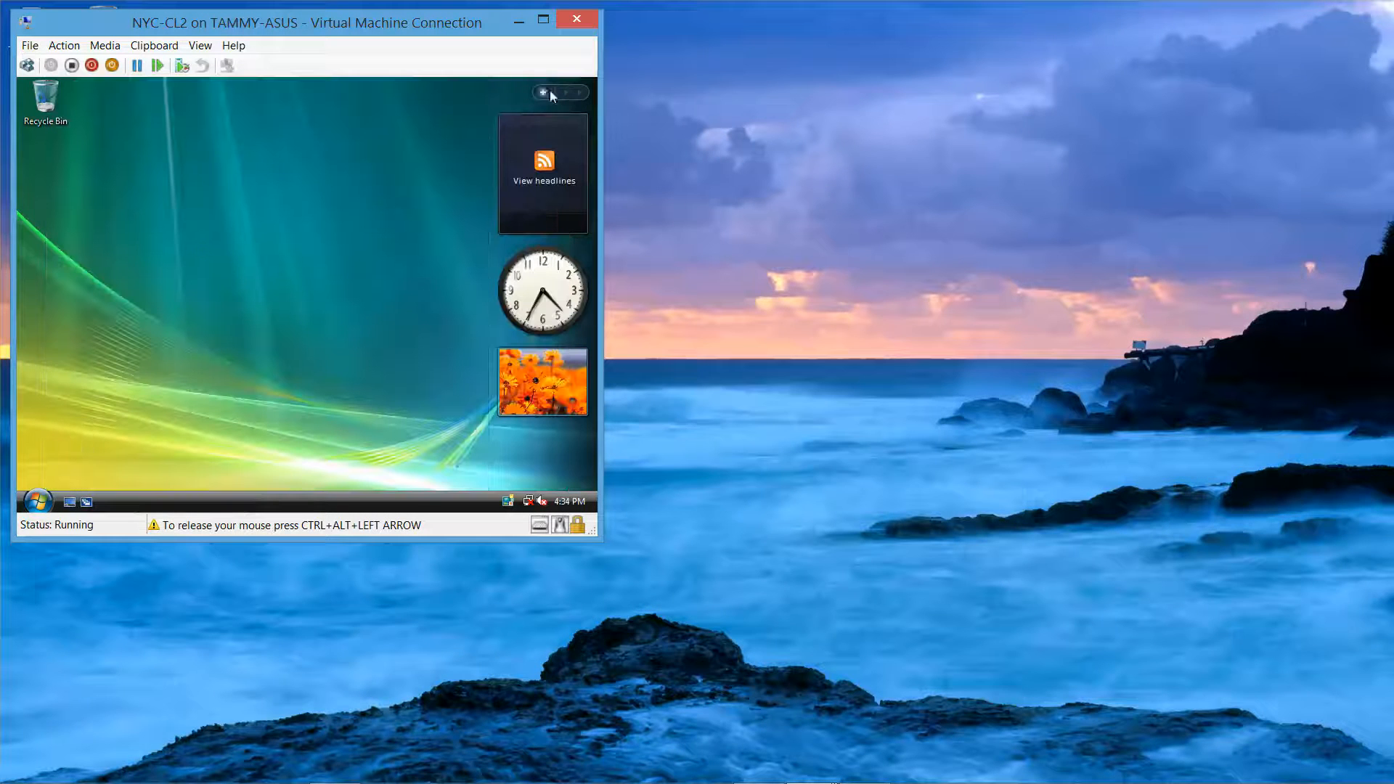
pyautogui.click(44, 495)
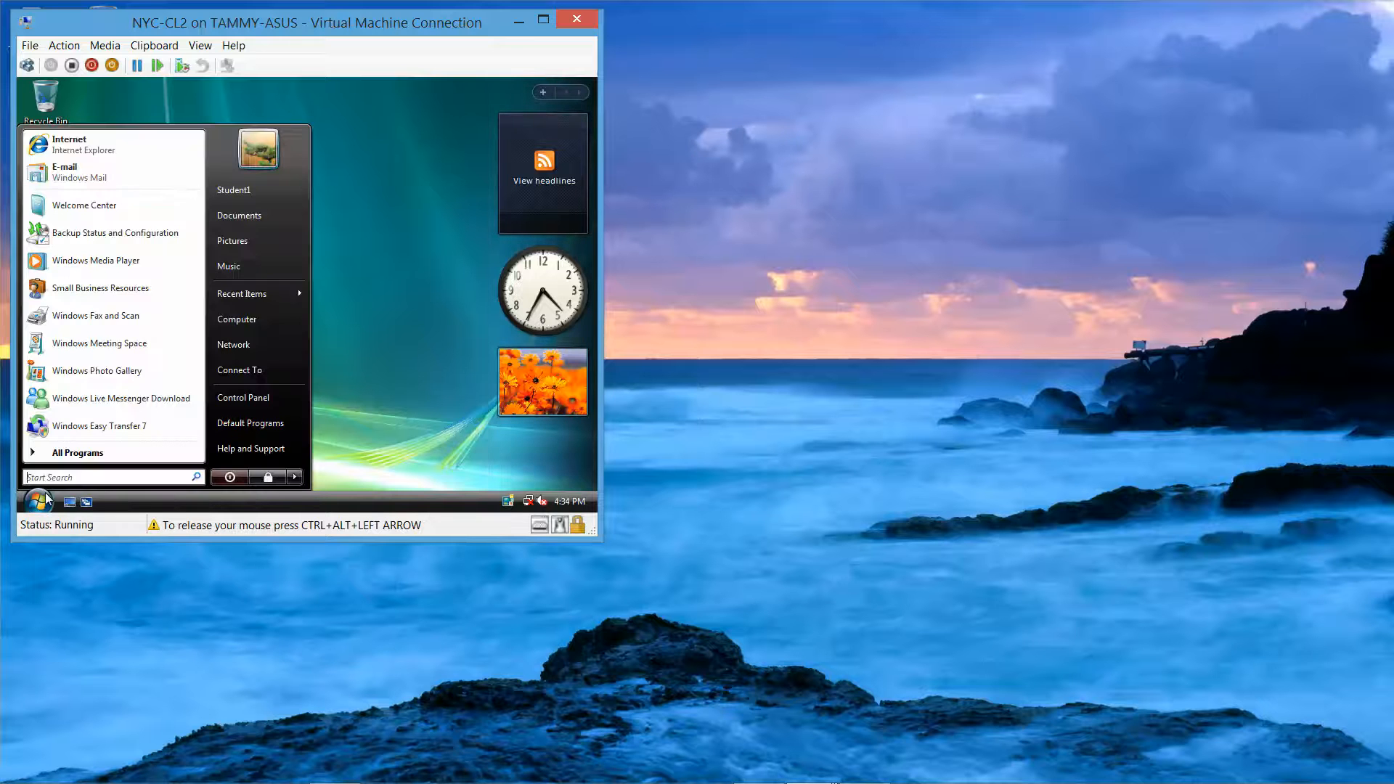
pyautogui.click(244, 322)
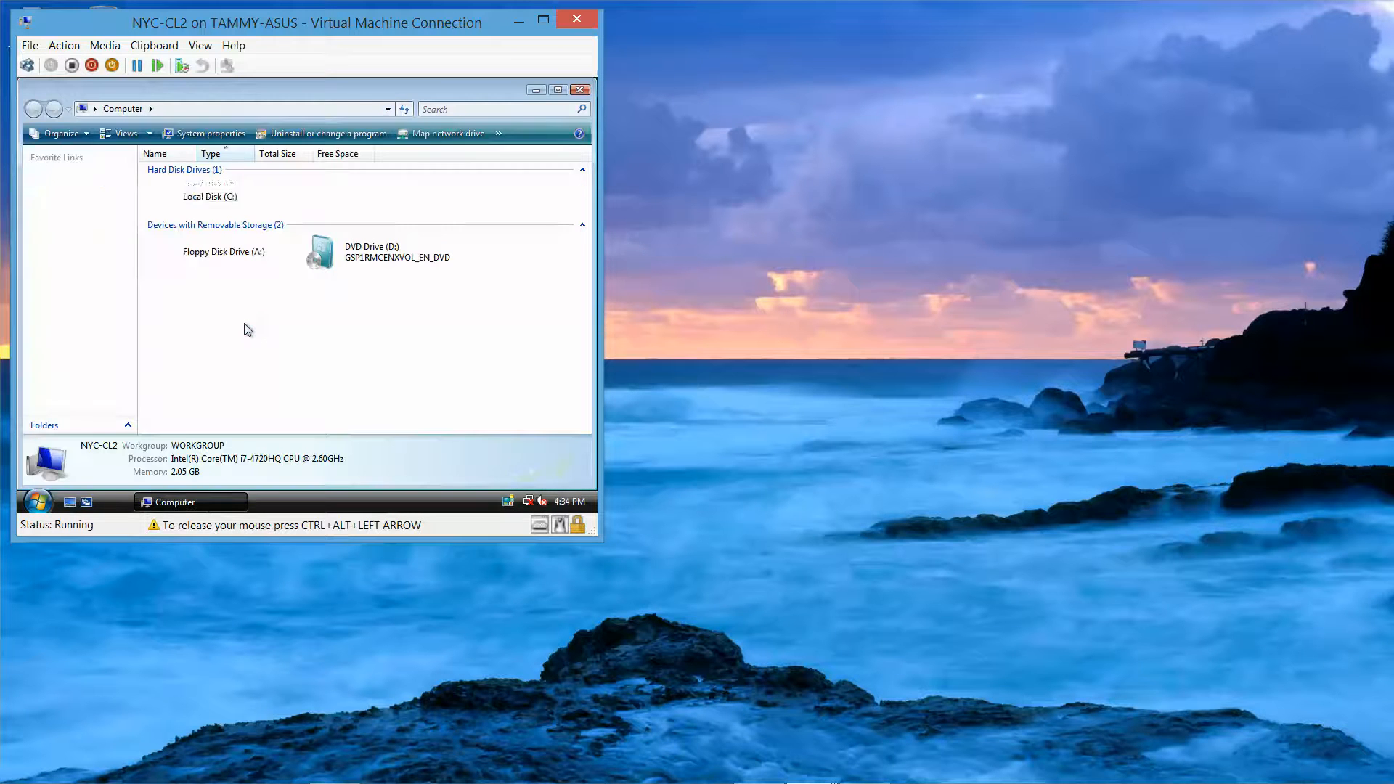
pyautogui.doubleClick(388, 255)
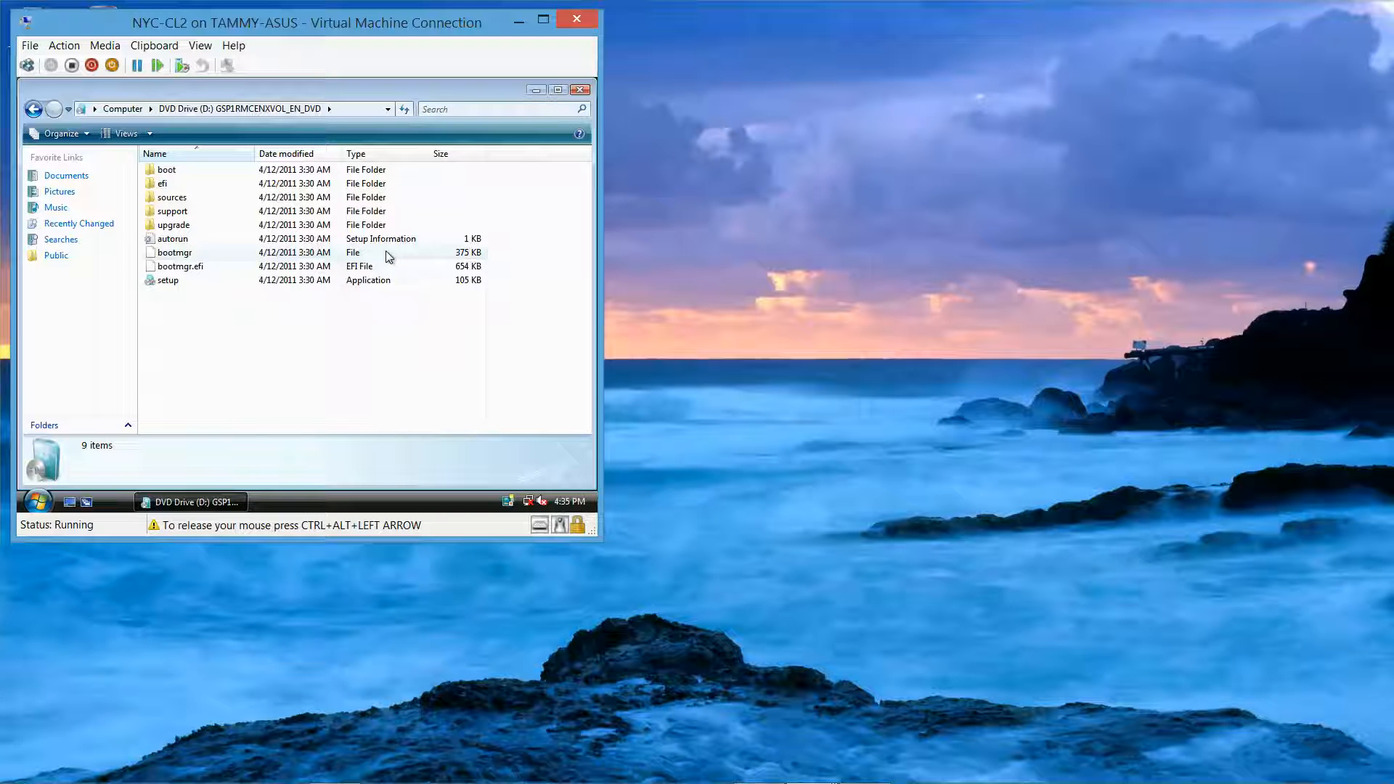
pyautogui.doubleClick(169, 281)
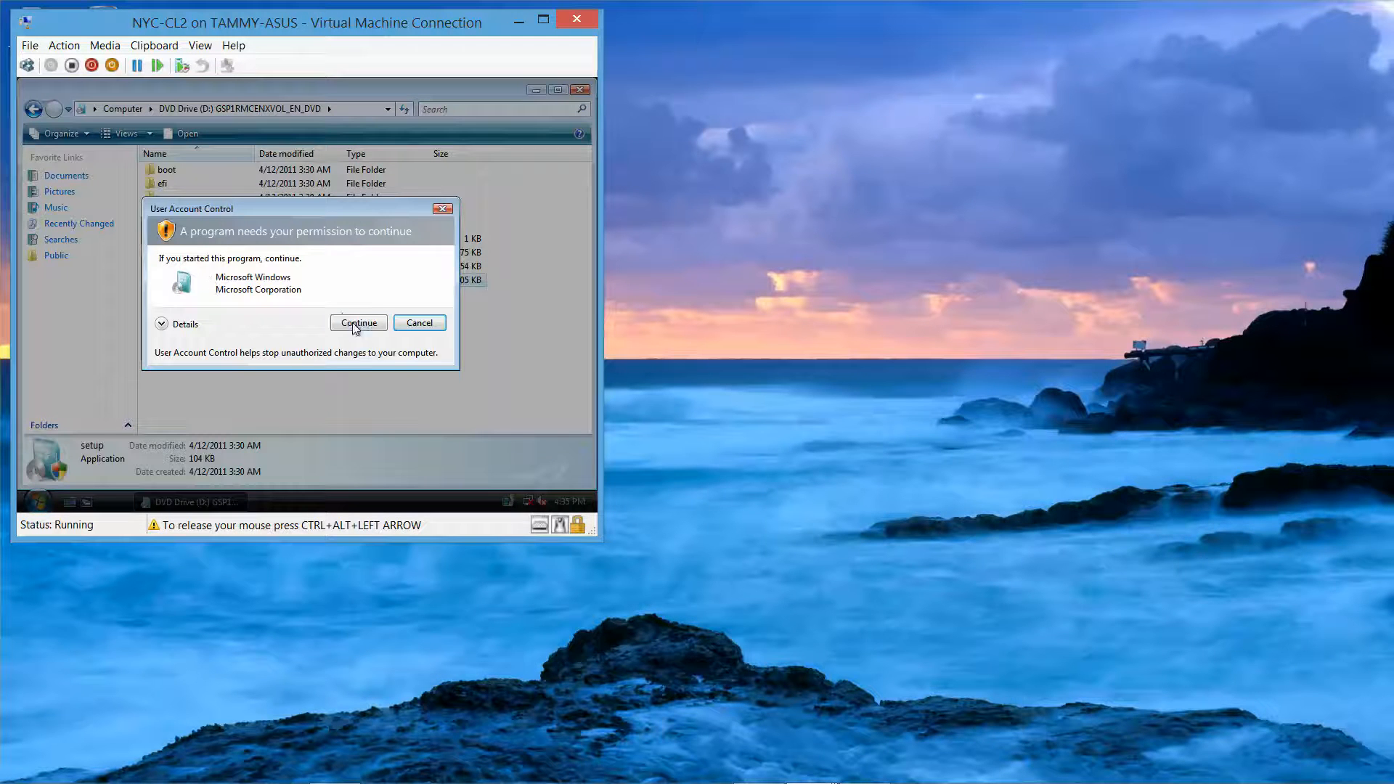
pyautogui.click(359, 323)
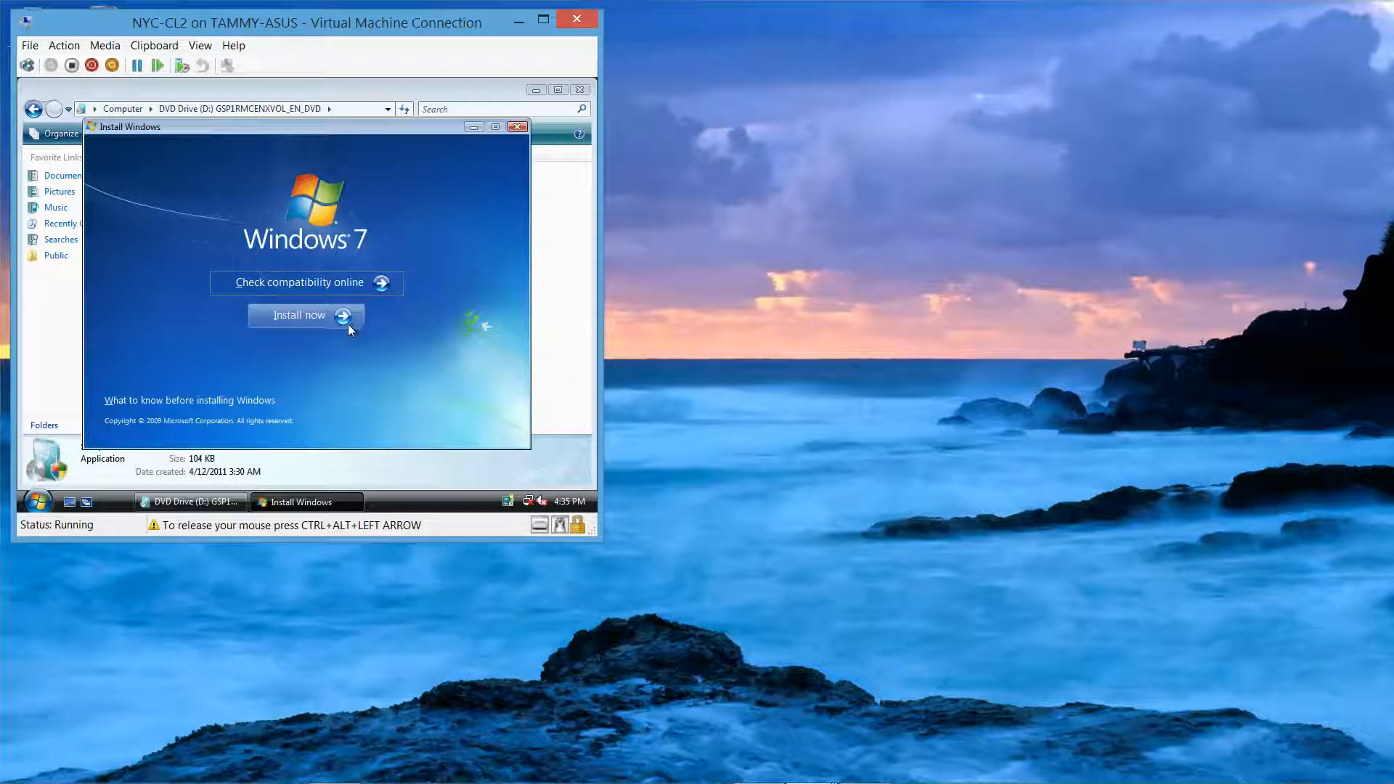
# Step: Choose Install now, skip the latest updates, accept the license terms and pick Custom (advanced)
pyautogui.click(302, 316)
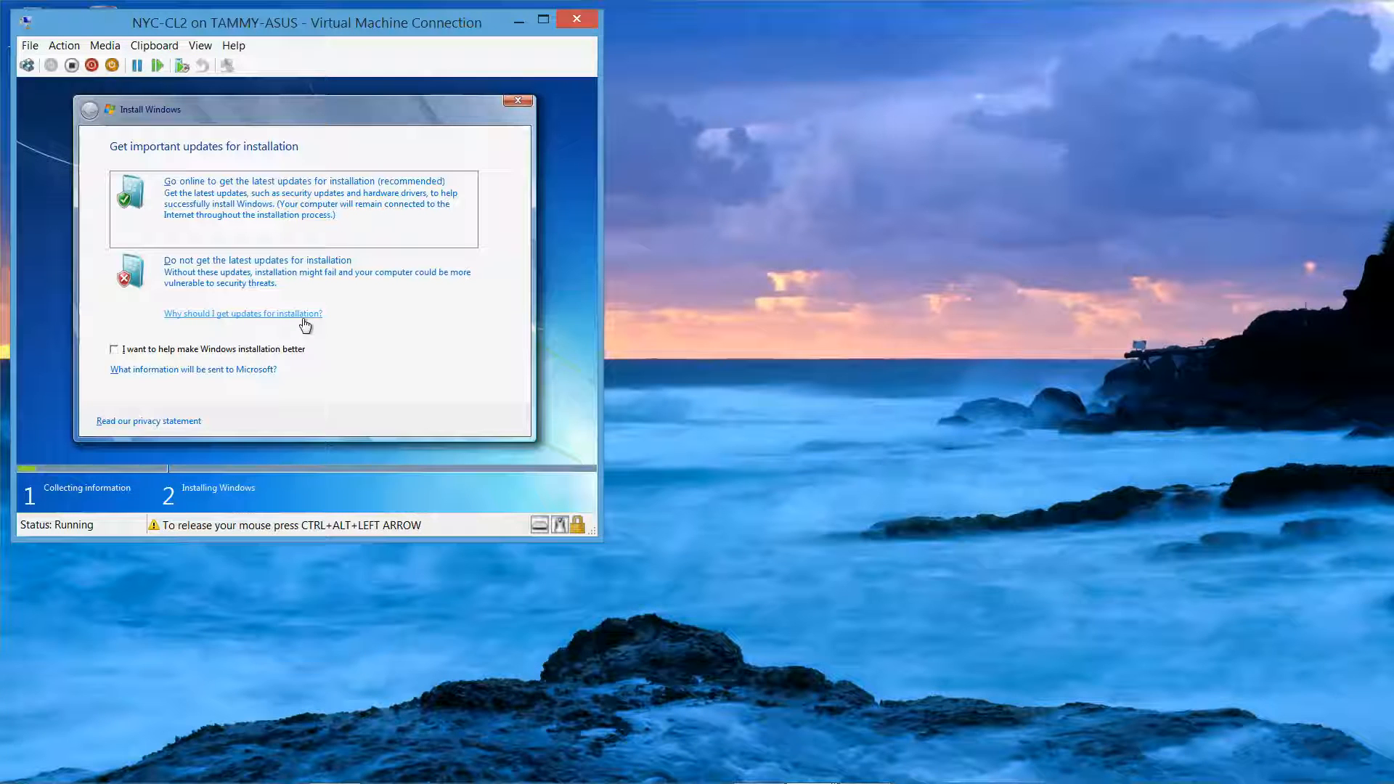
pyautogui.click(251, 274)
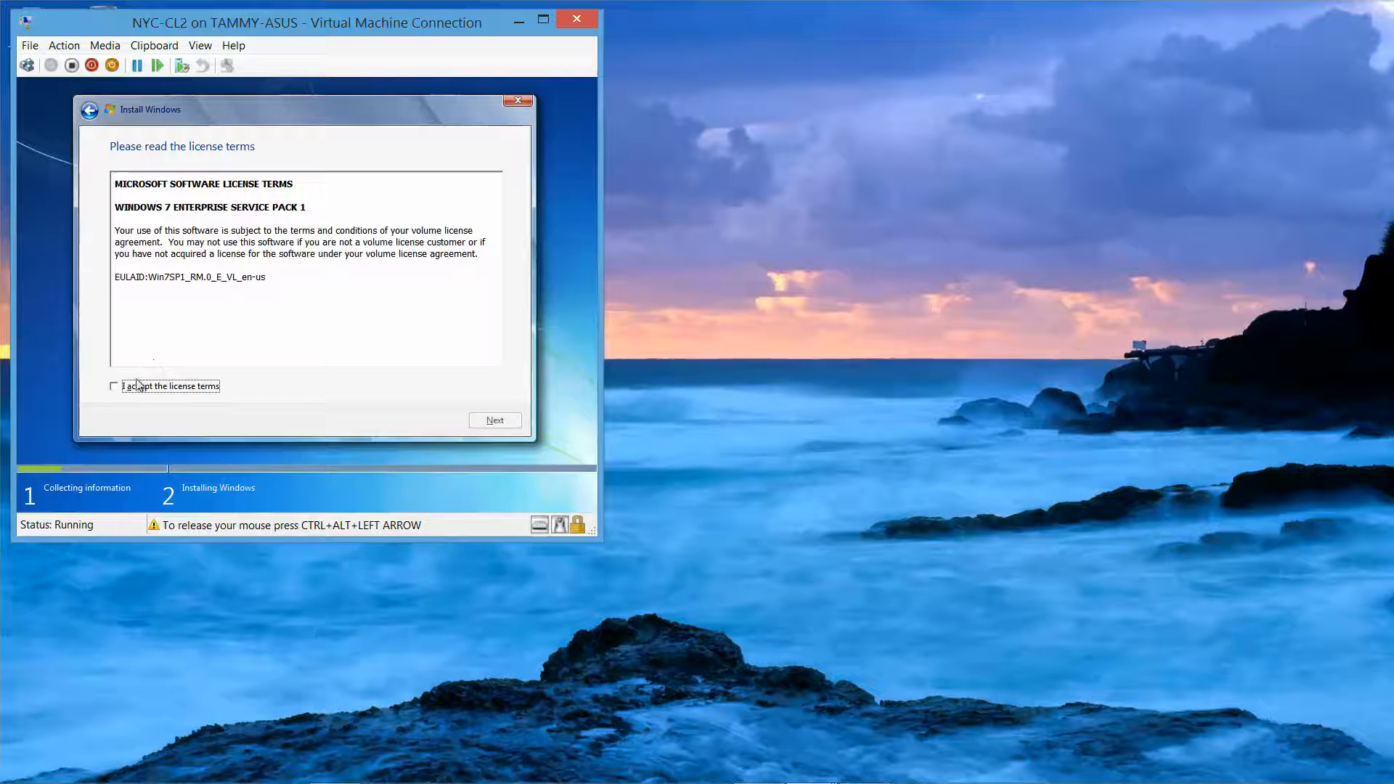
pyautogui.click(114, 387)
pyautogui.click(482, 420)
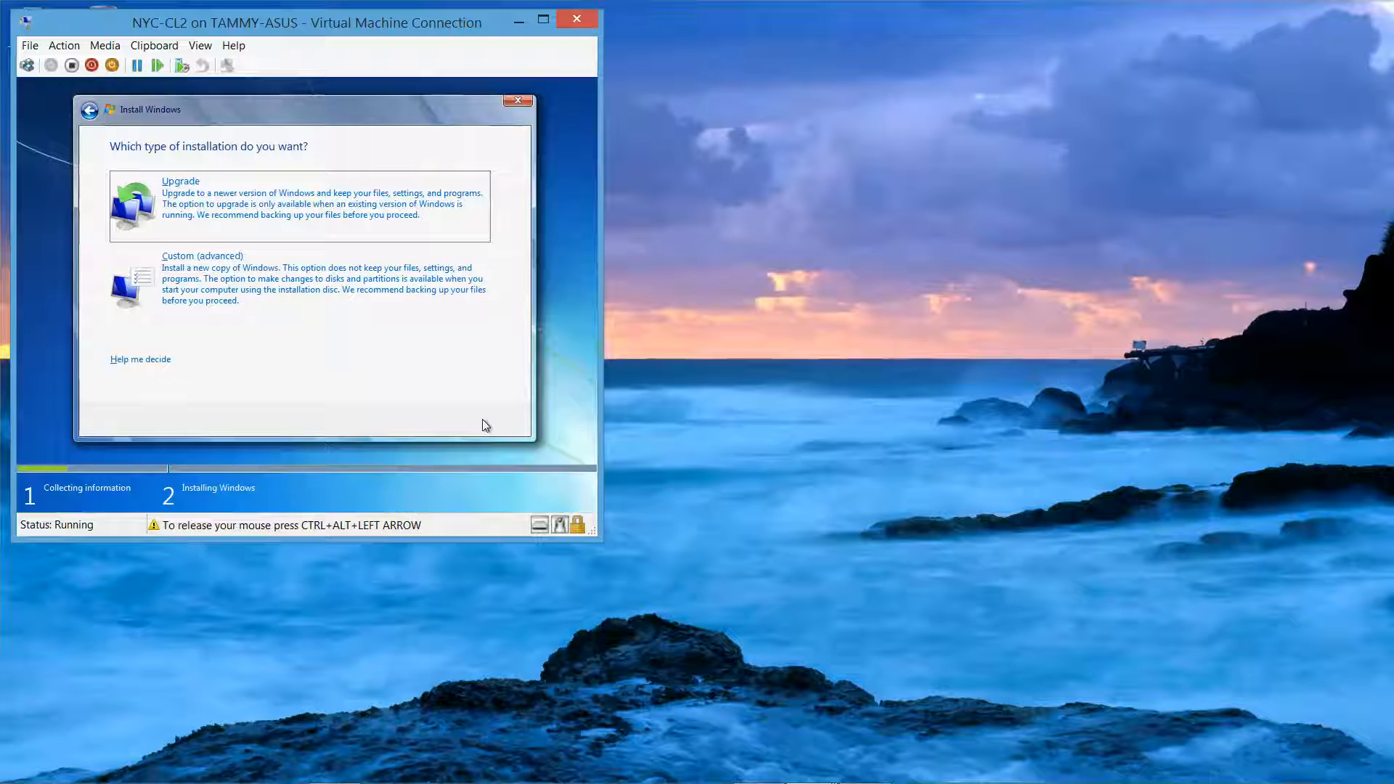
pyautogui.click(314, 289)
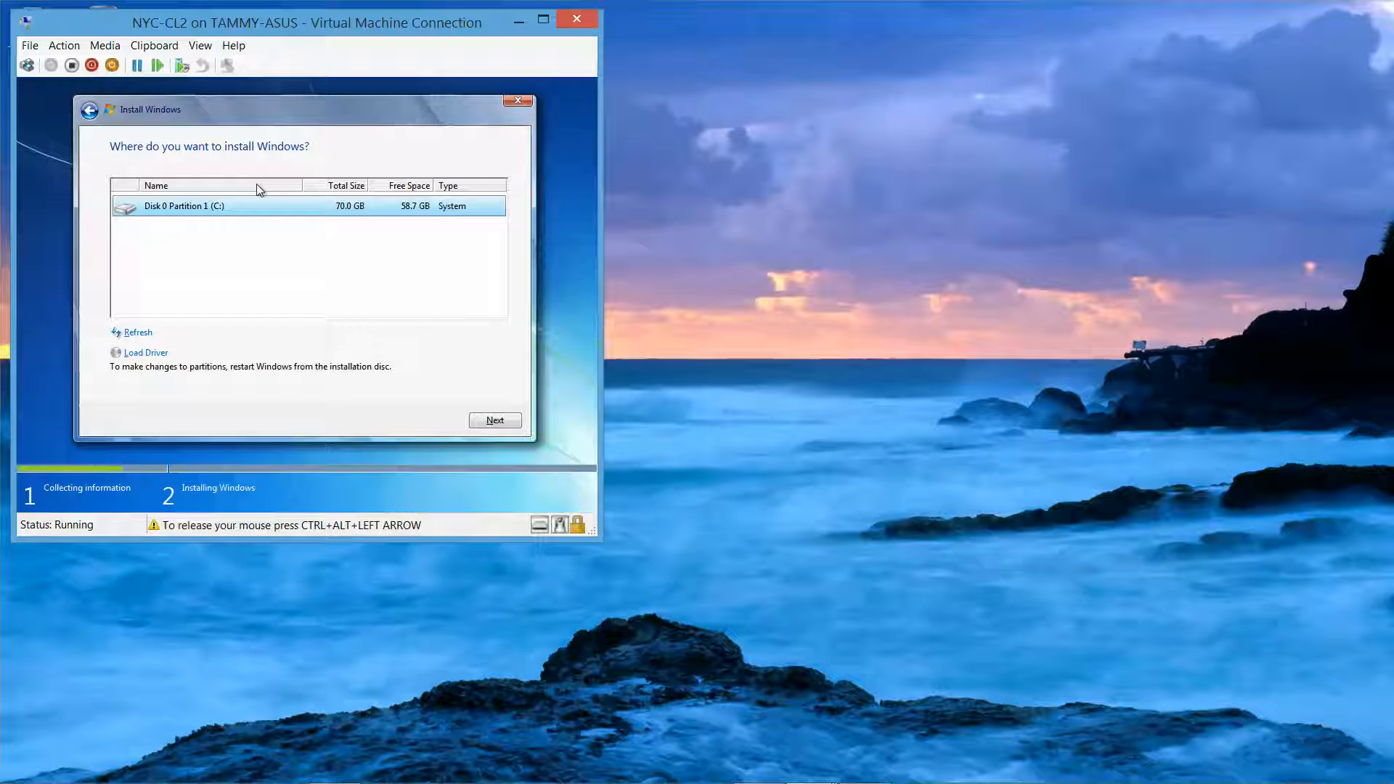
# Step: Refresh the disk list and install onto Disk 0 Partition 1 (C:), accepting the Windows.old warning
pyautogui.click(129, 333)
pyautogui.click(501, 420)
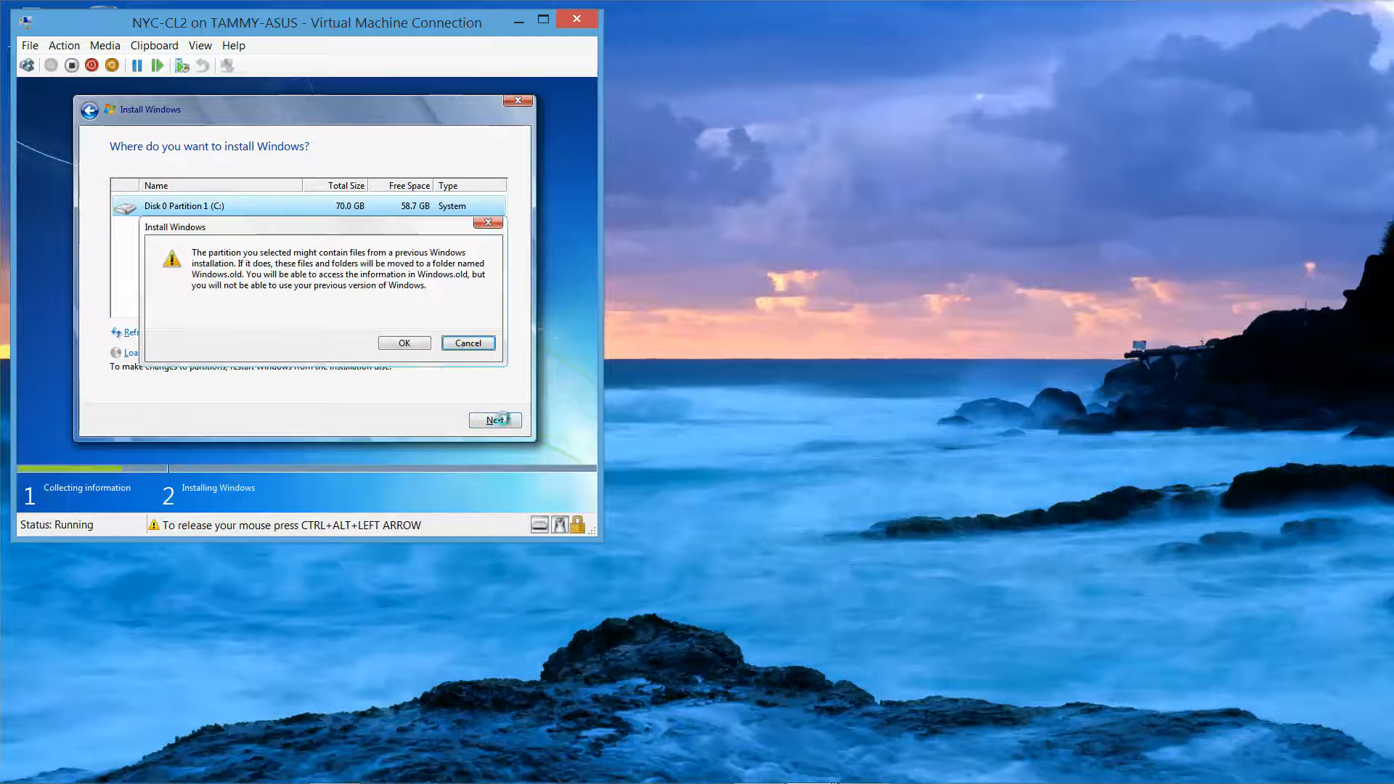
pyautogui.click(395, 344)
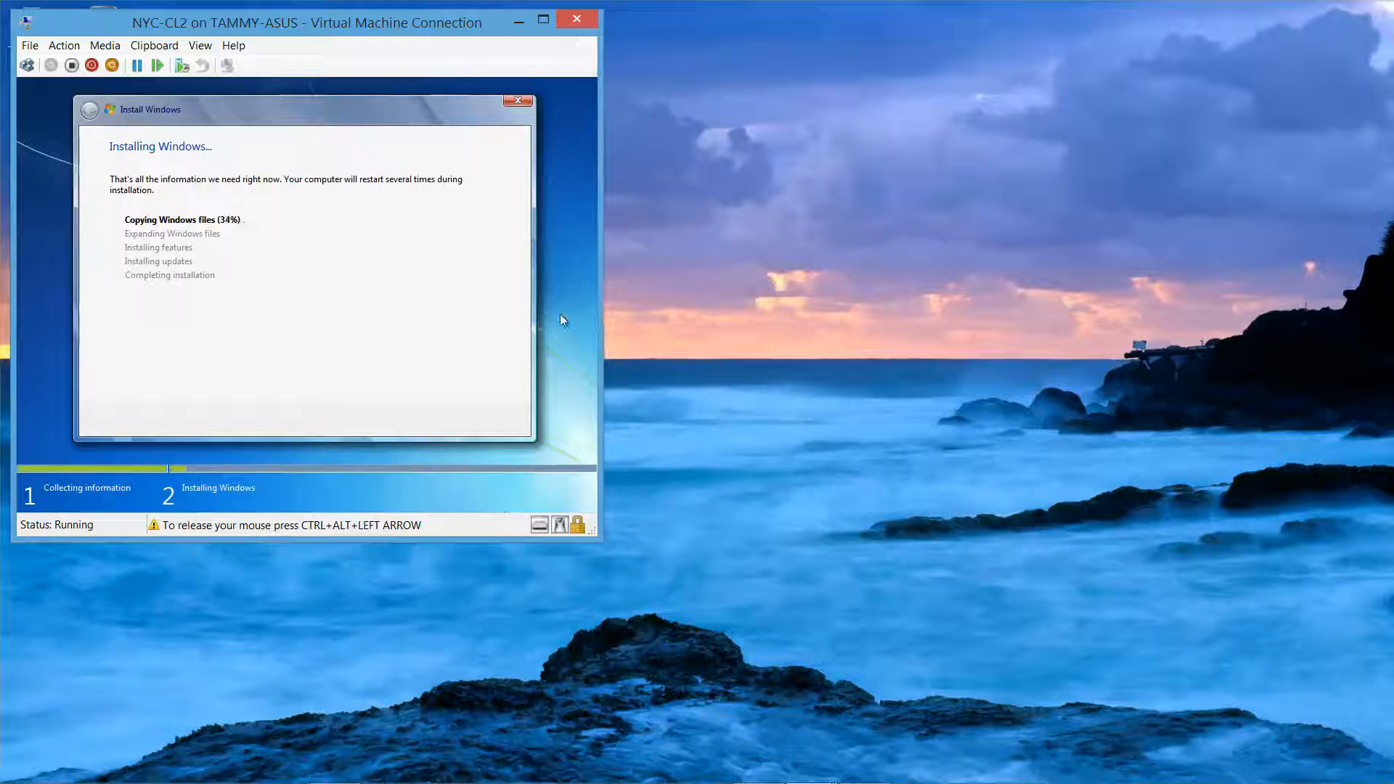
pyautogui.hotkey('ctrl', 'alt', 'Left')
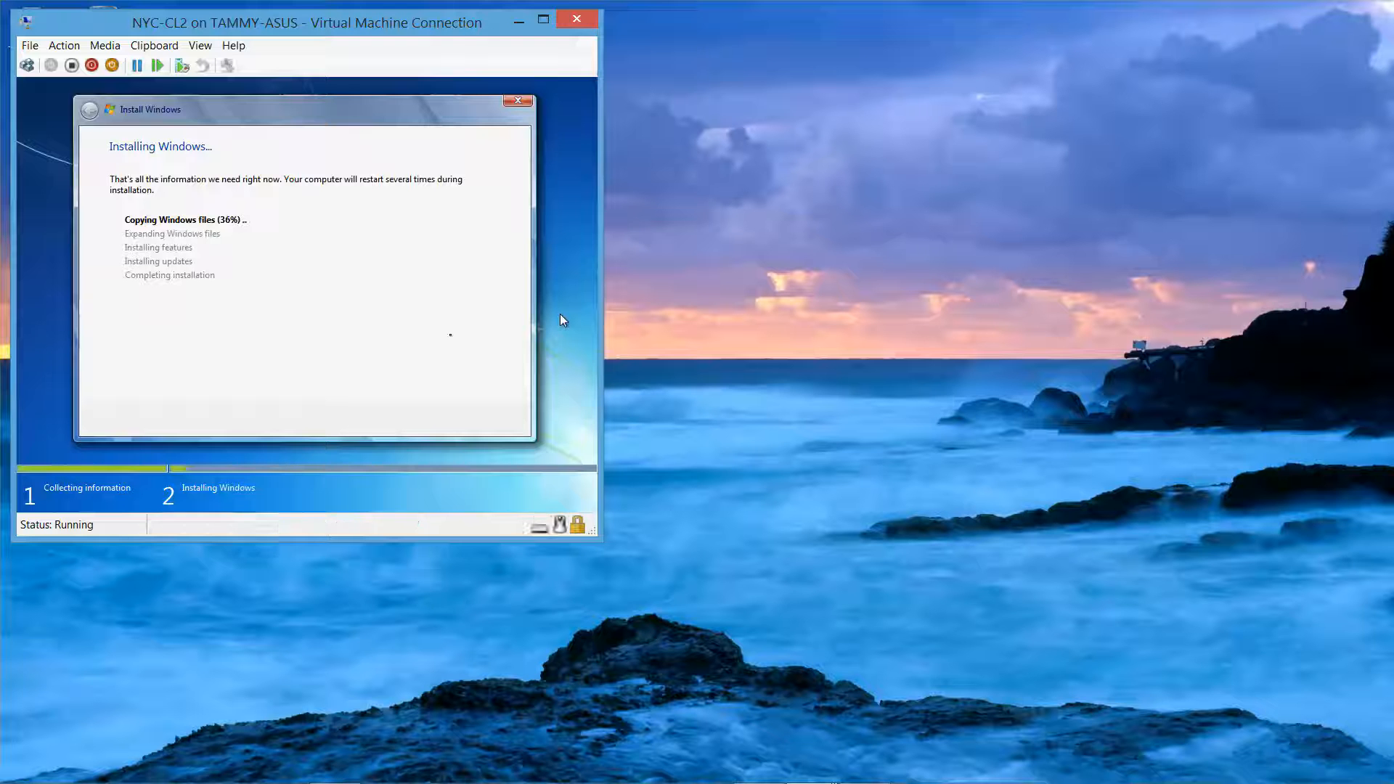
# Step: Keep the default user and computer names, then set and confirm the account password with a hint
pyautogui.moveTo(927, 781)
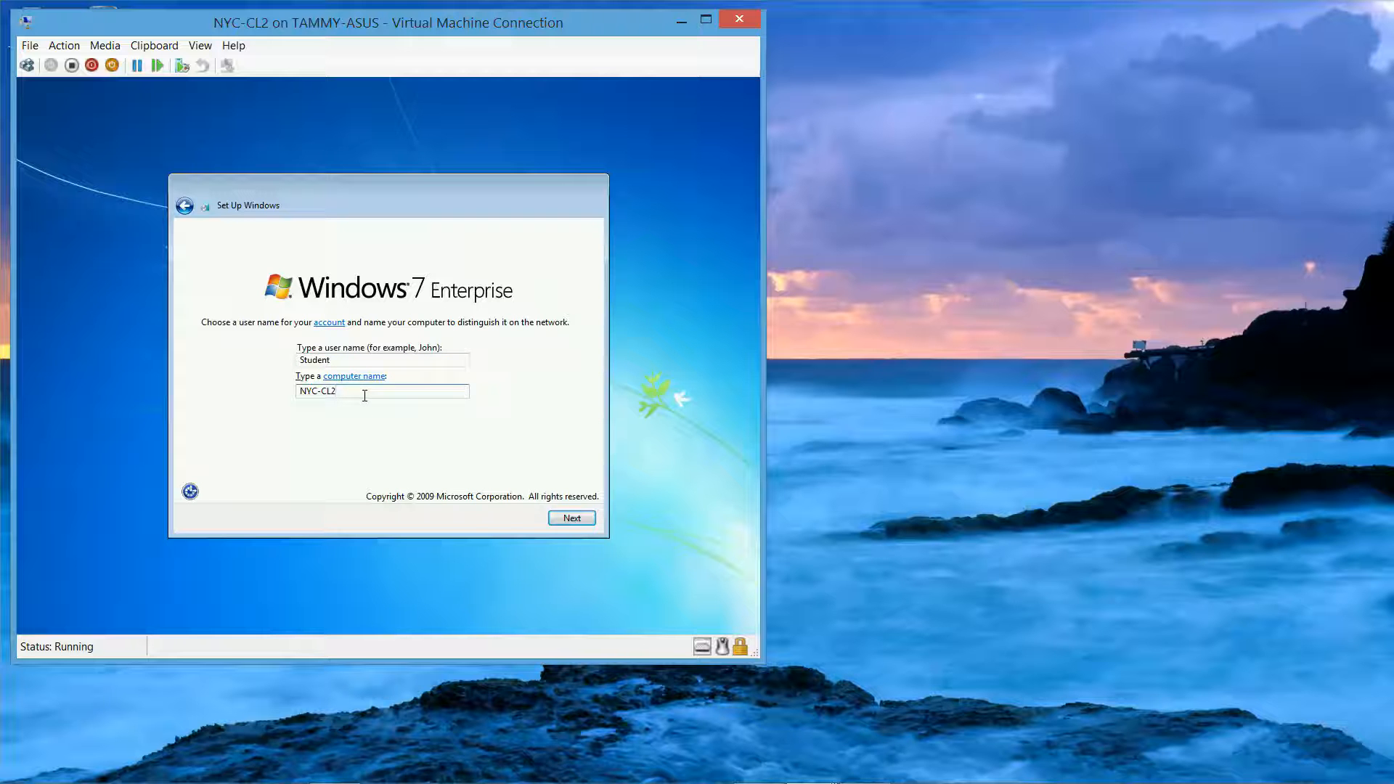
pyautogui.click(572, 518)
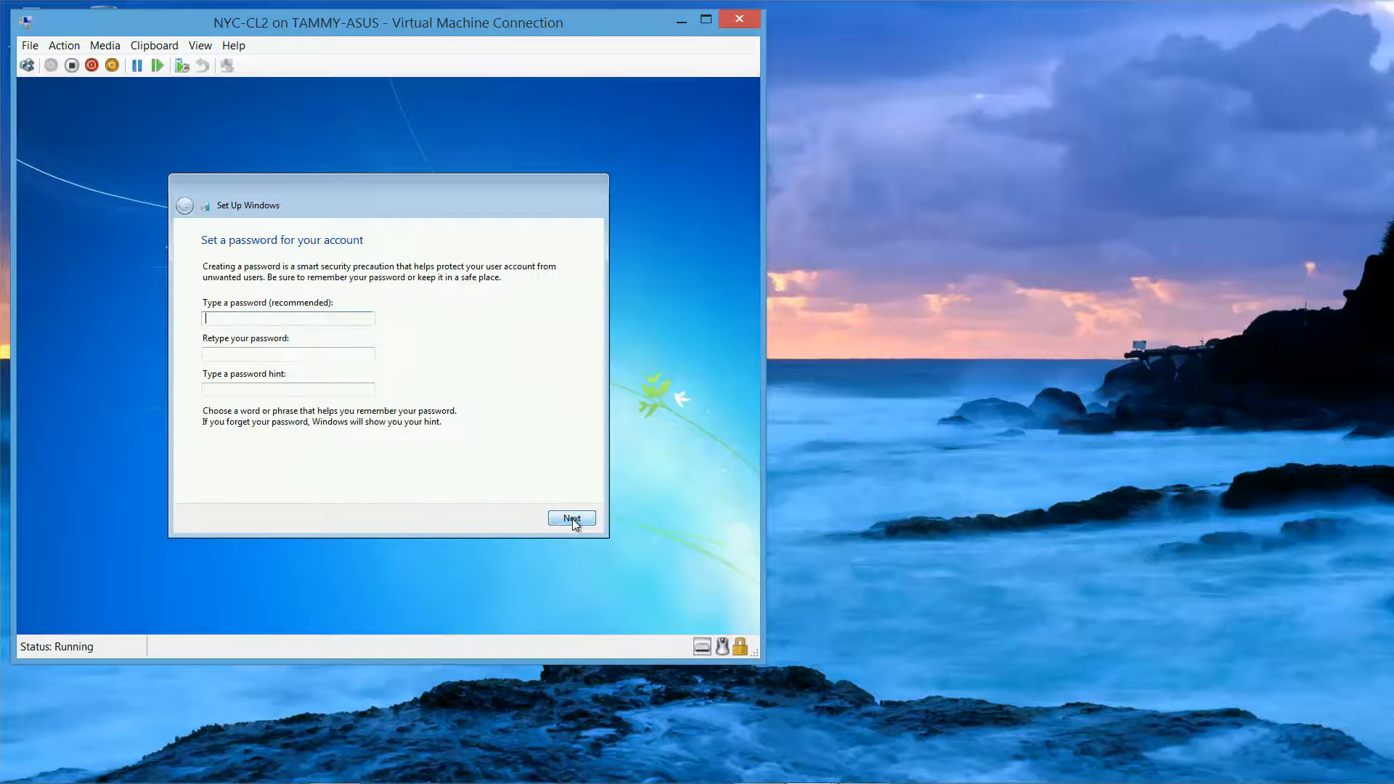
pyautogui.write('•••••')
pyautogui.press('Tab')
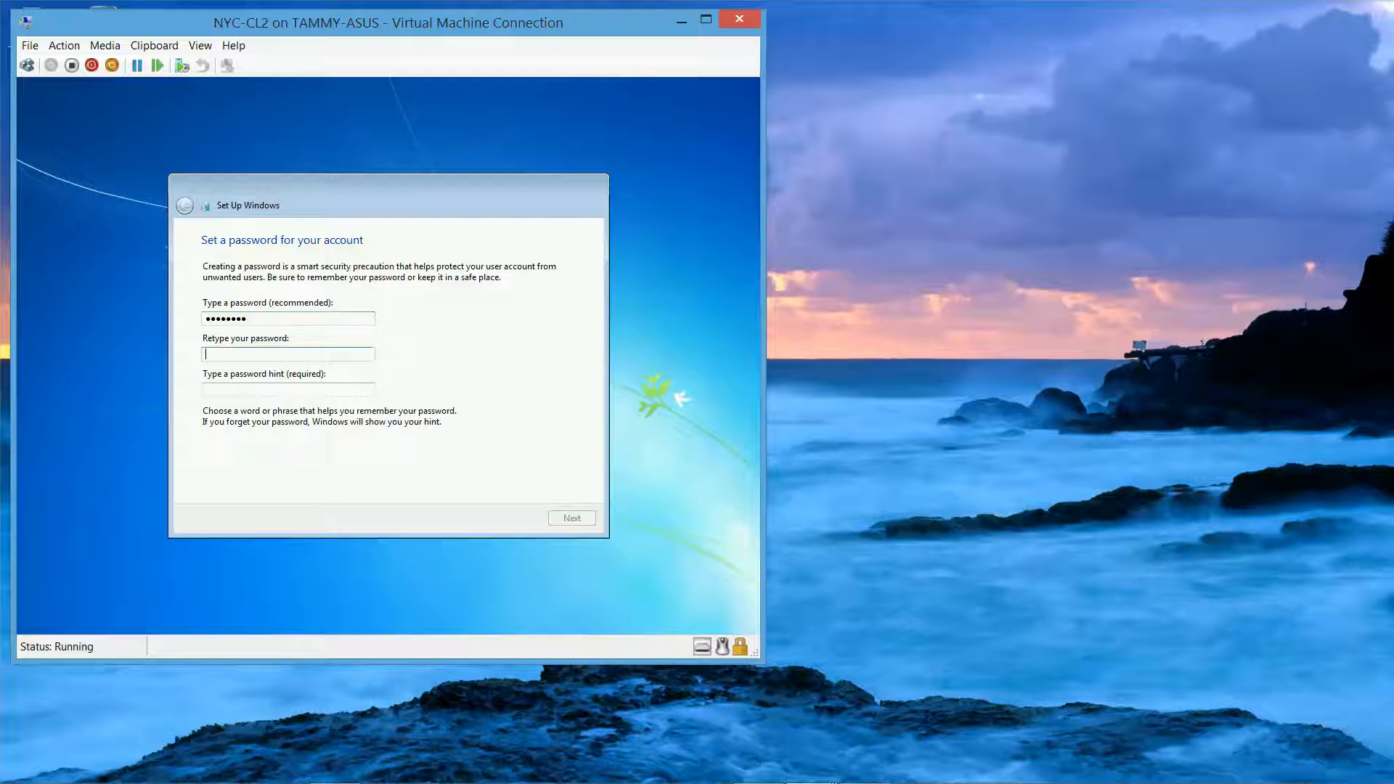
pyautogui.write('•••••')
pyautogui.press('Tab')
pyautogui.write('specia')
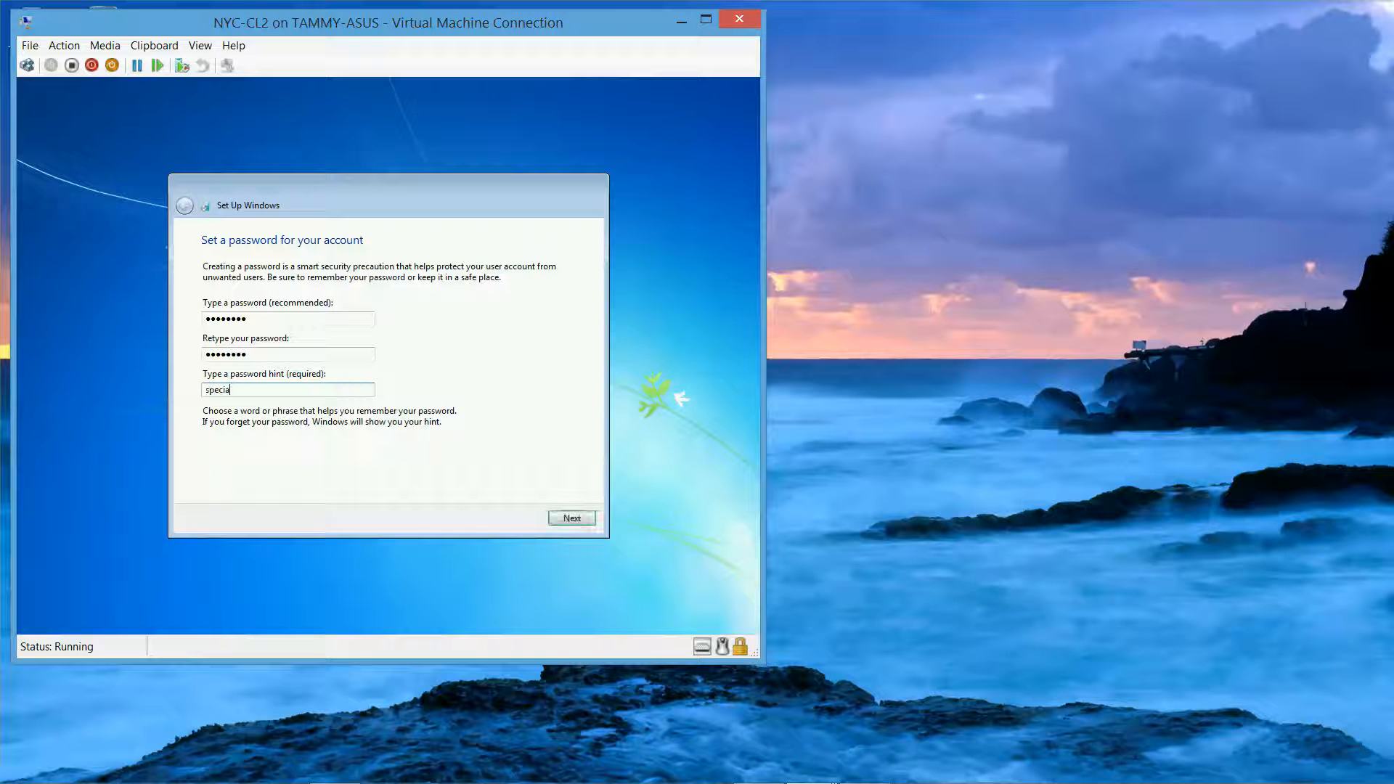
pyautogui.write('l Password')
pyautogui.click(581, 520)
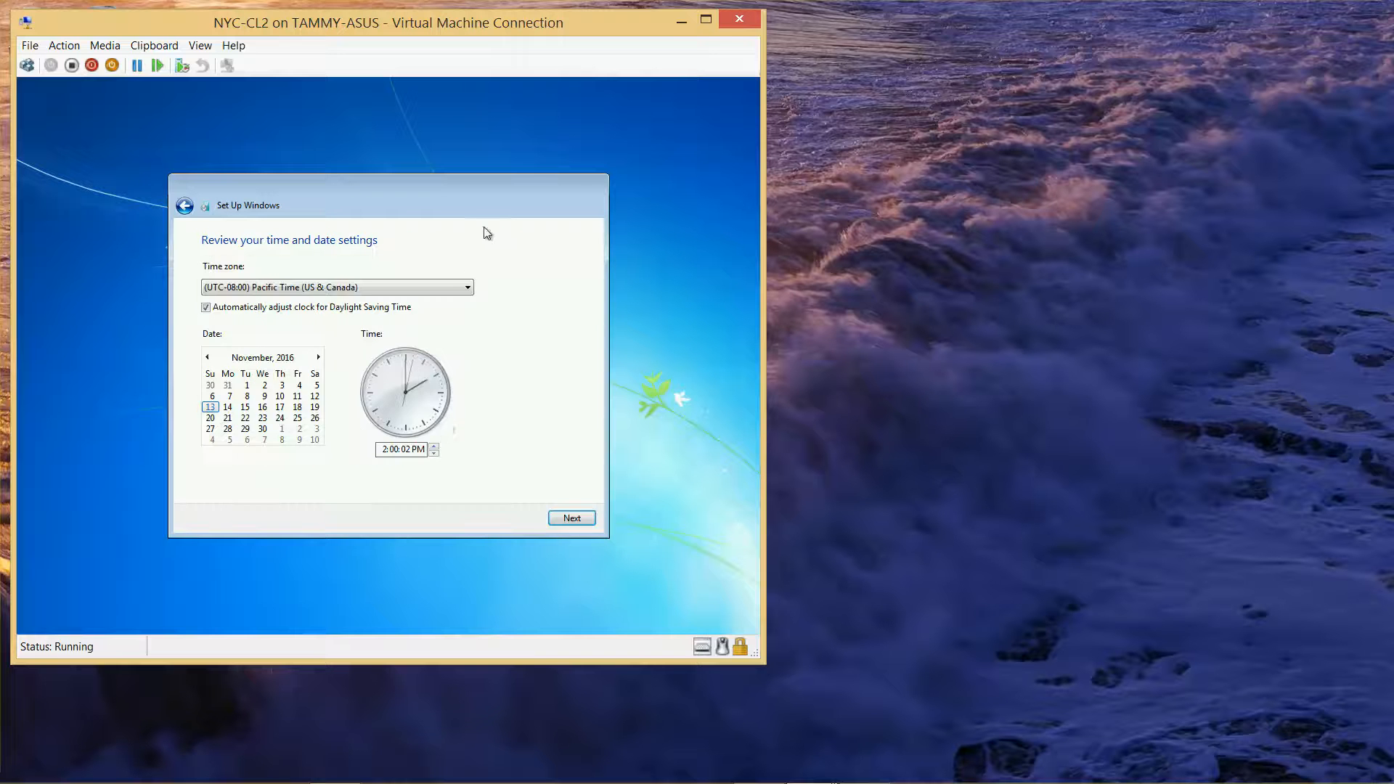
# Step: Set the time zone to (UTC-05:00) Eastern Time (US & Canada) and choose Work network
pyautogui.click(466, 289)
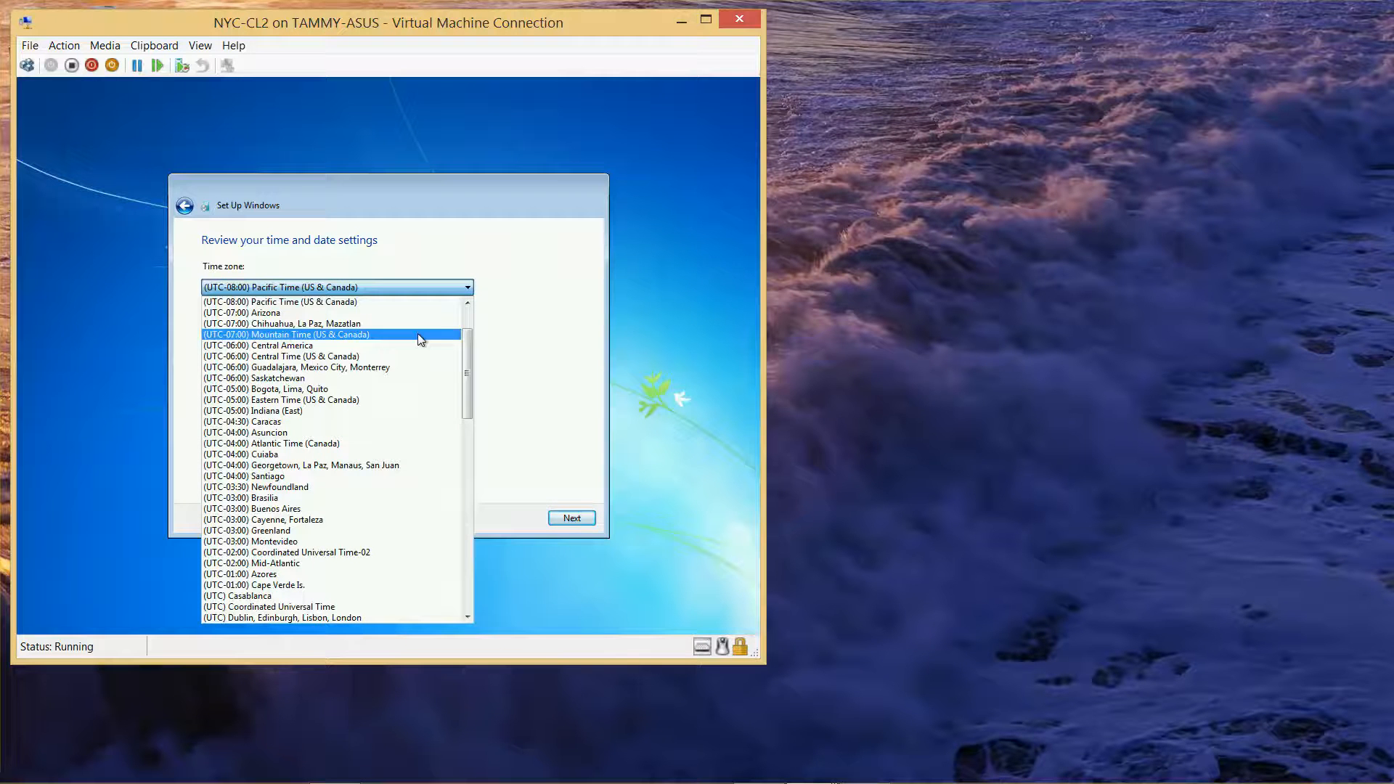
pyautogui.click(352, 399)
pyautogui.click(573, 521)
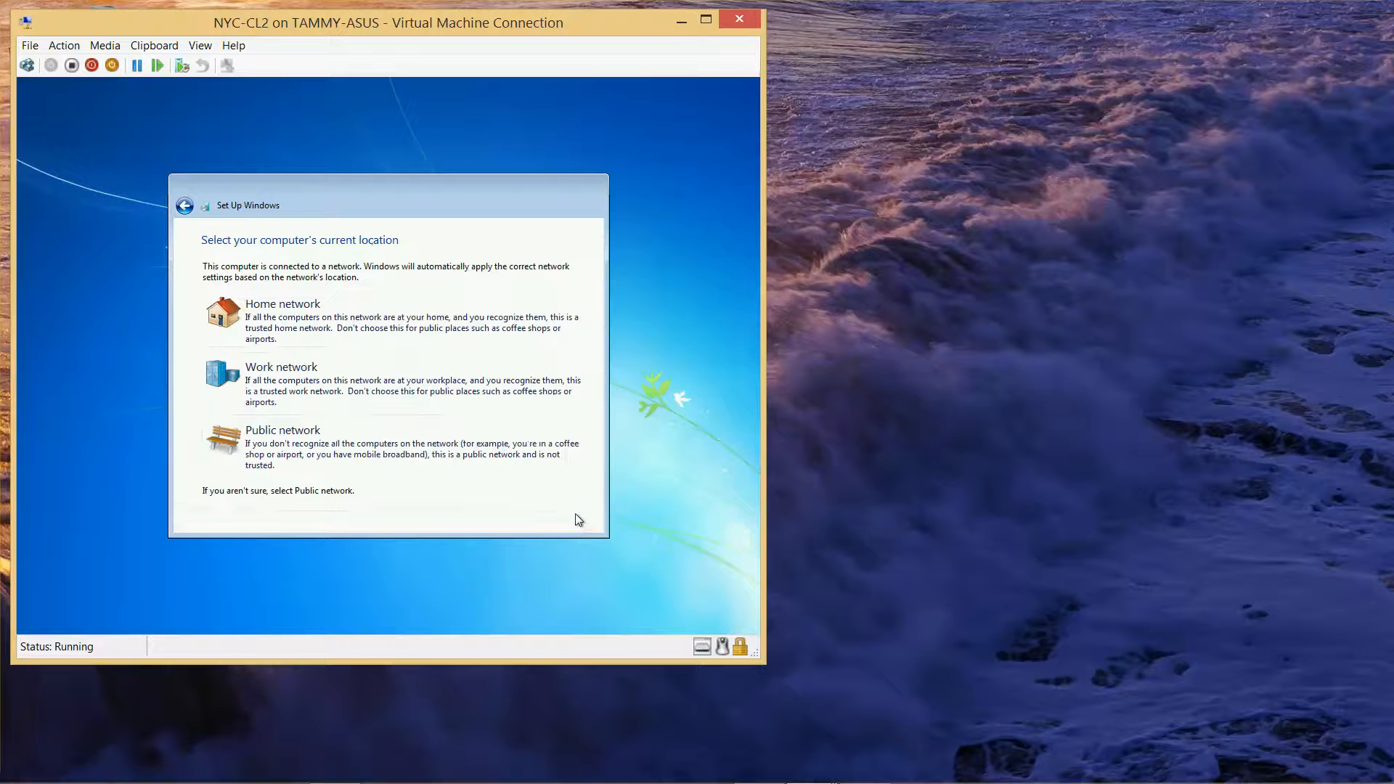
pyautogui.click(318, 377)
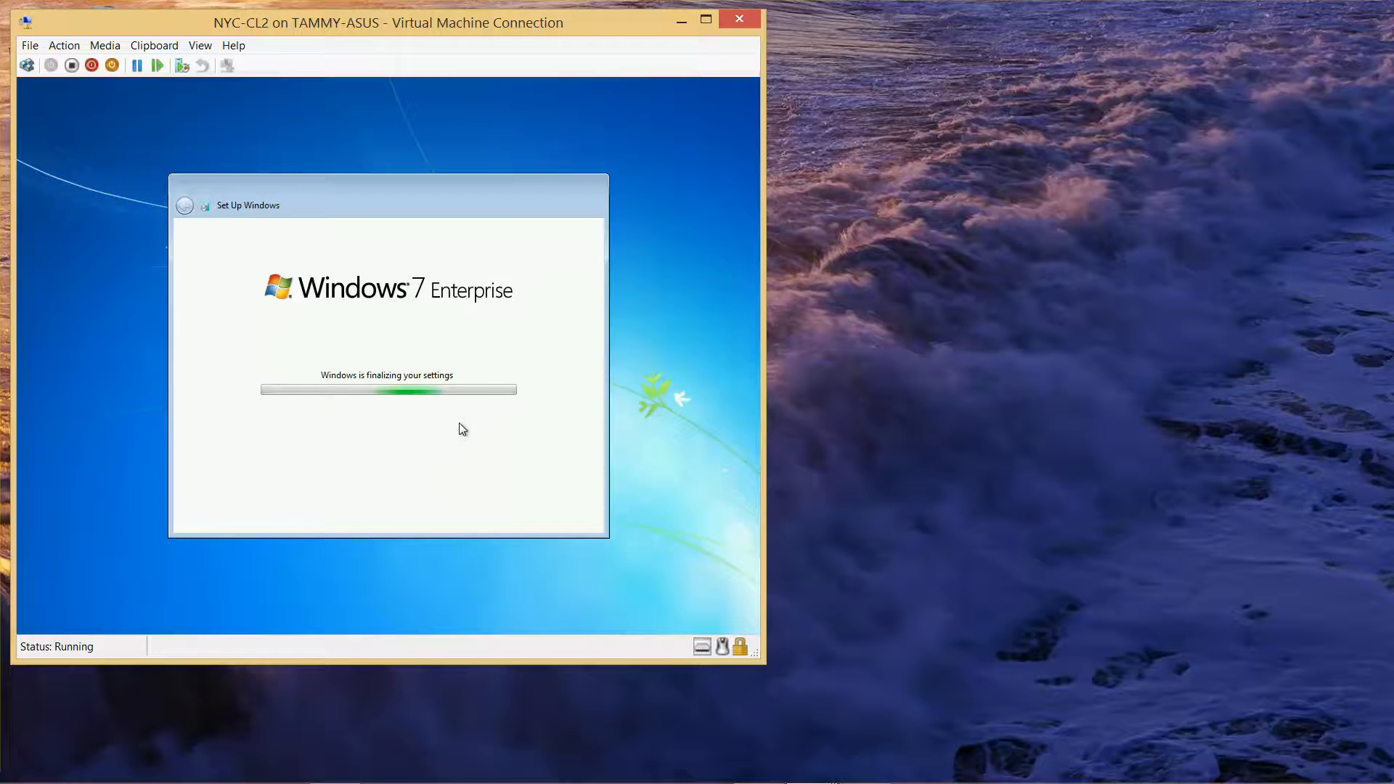
pyautogui.moveTo(890, 778)
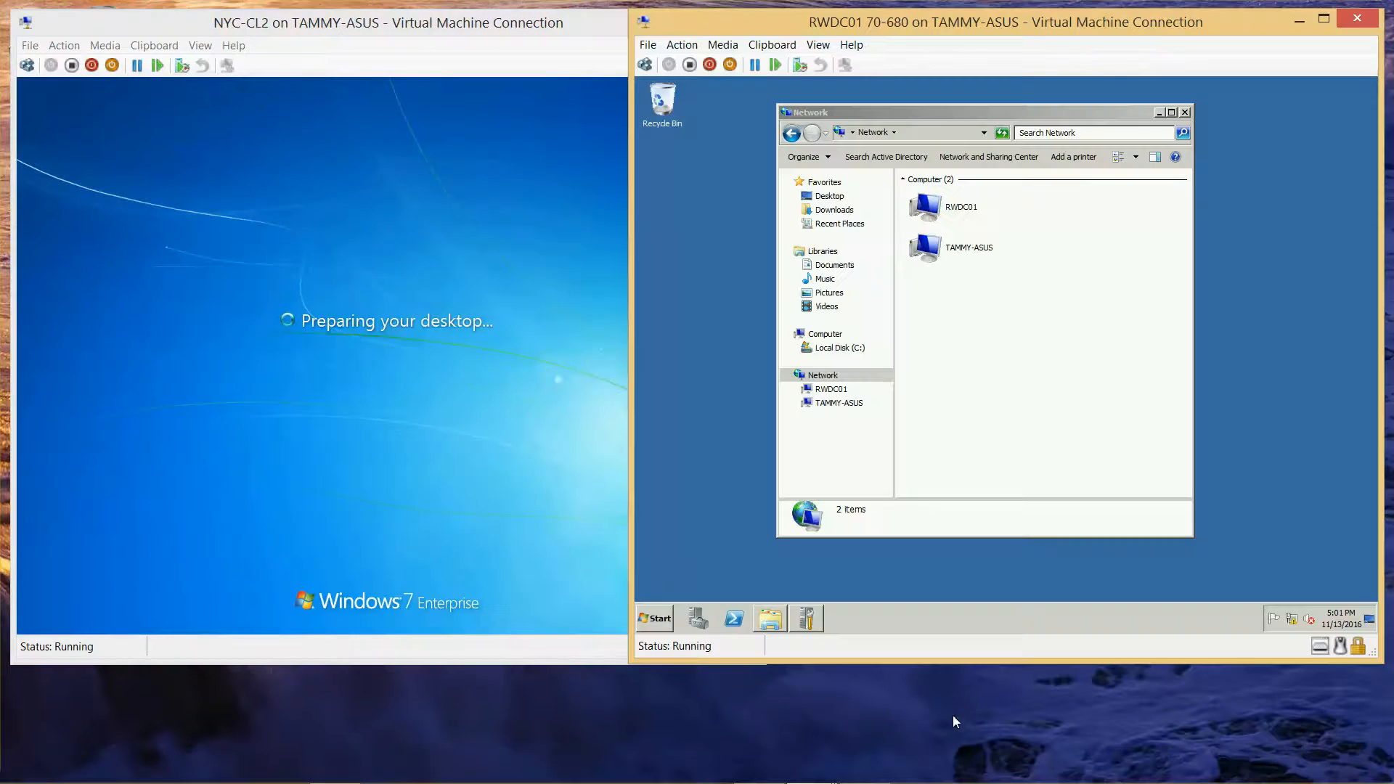
# Step: On RWDC01, create the NYC-CL2 computer account in the Computers container of Active Directory Users and Computers
pyautogui.click(660, 619)
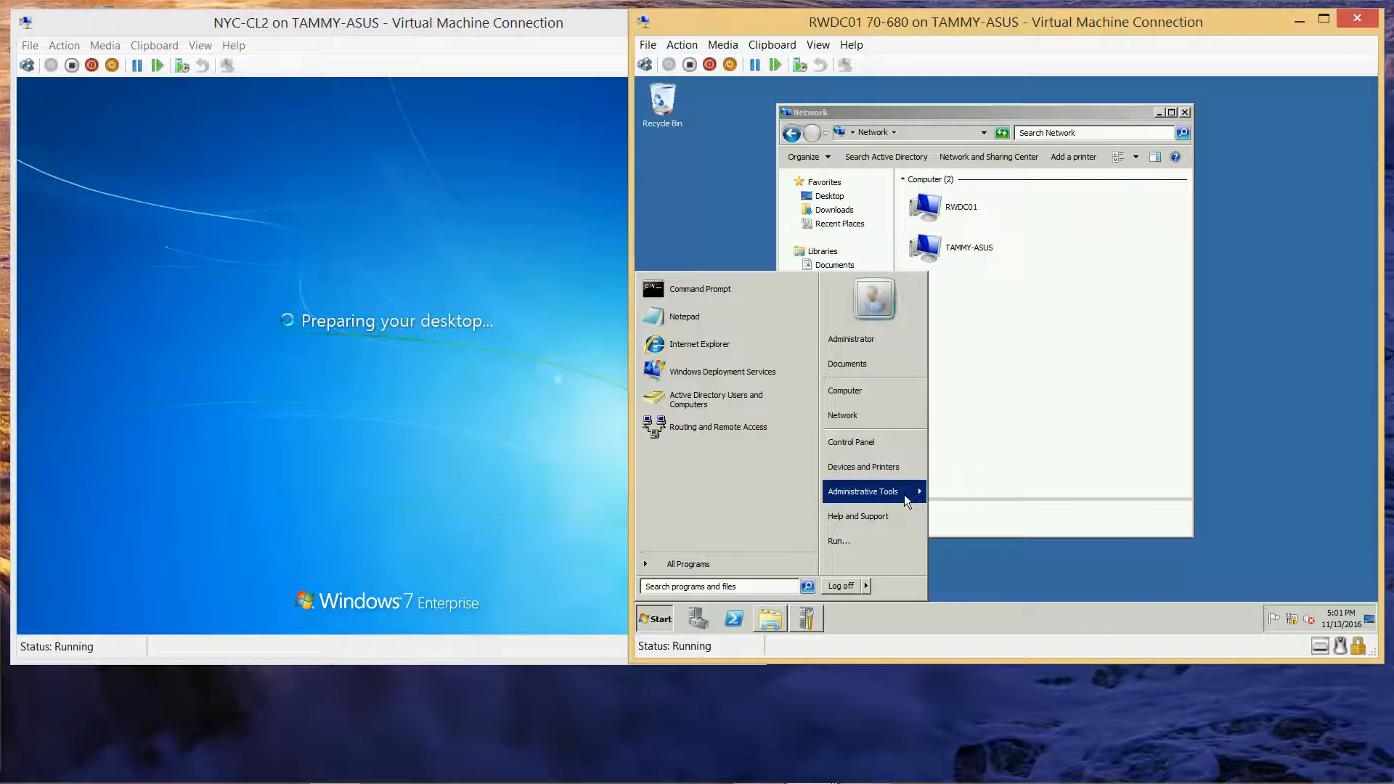
pyautogui.moveTo(905, 495)
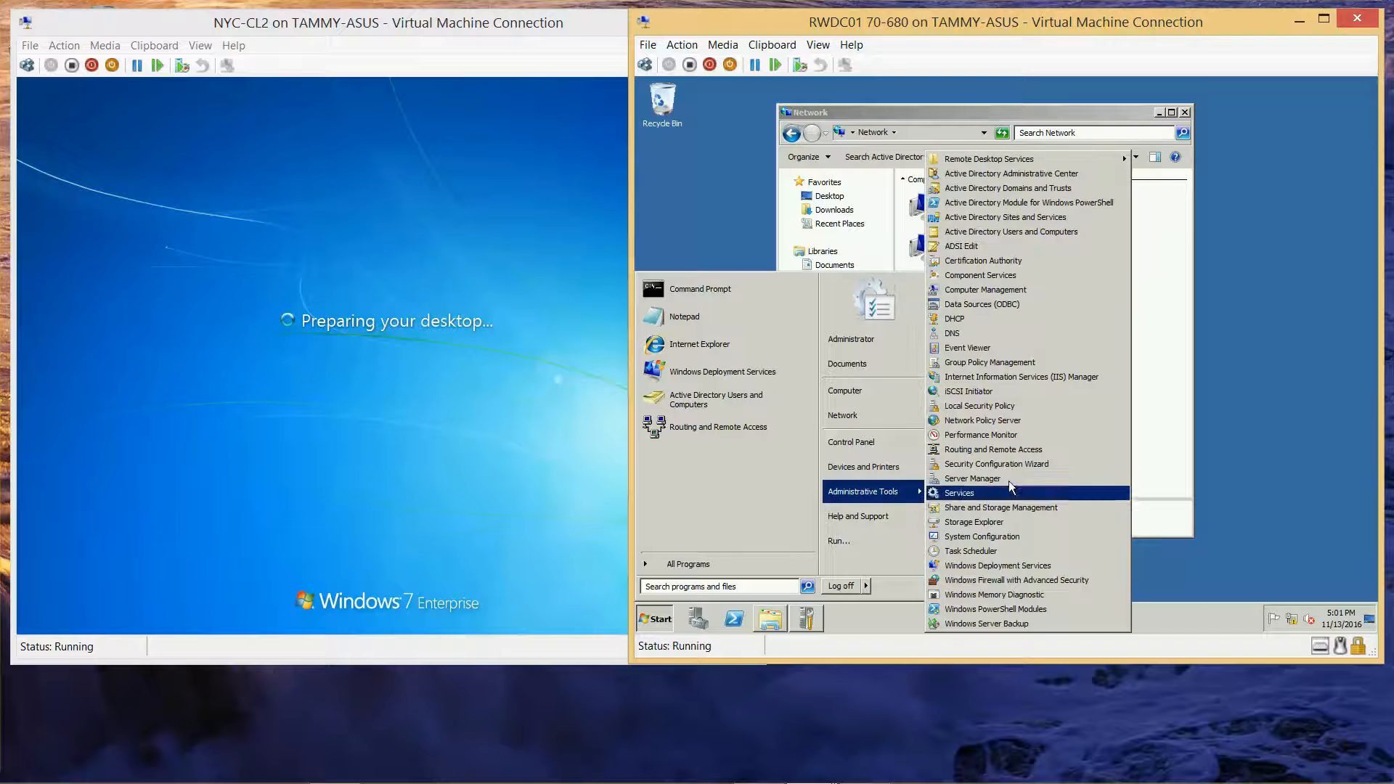
pyautogui.click(1048, 235)
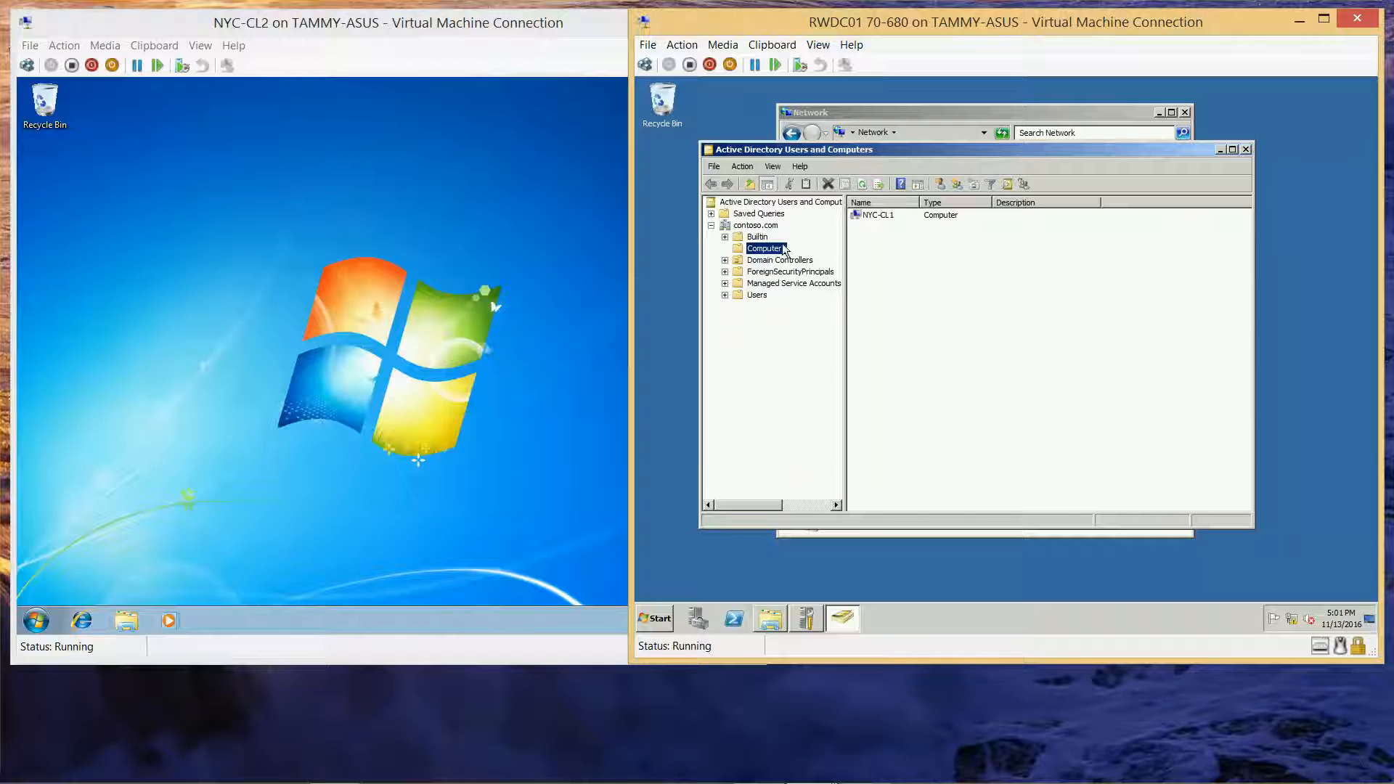
pyautogui.rightClick(776, 252)
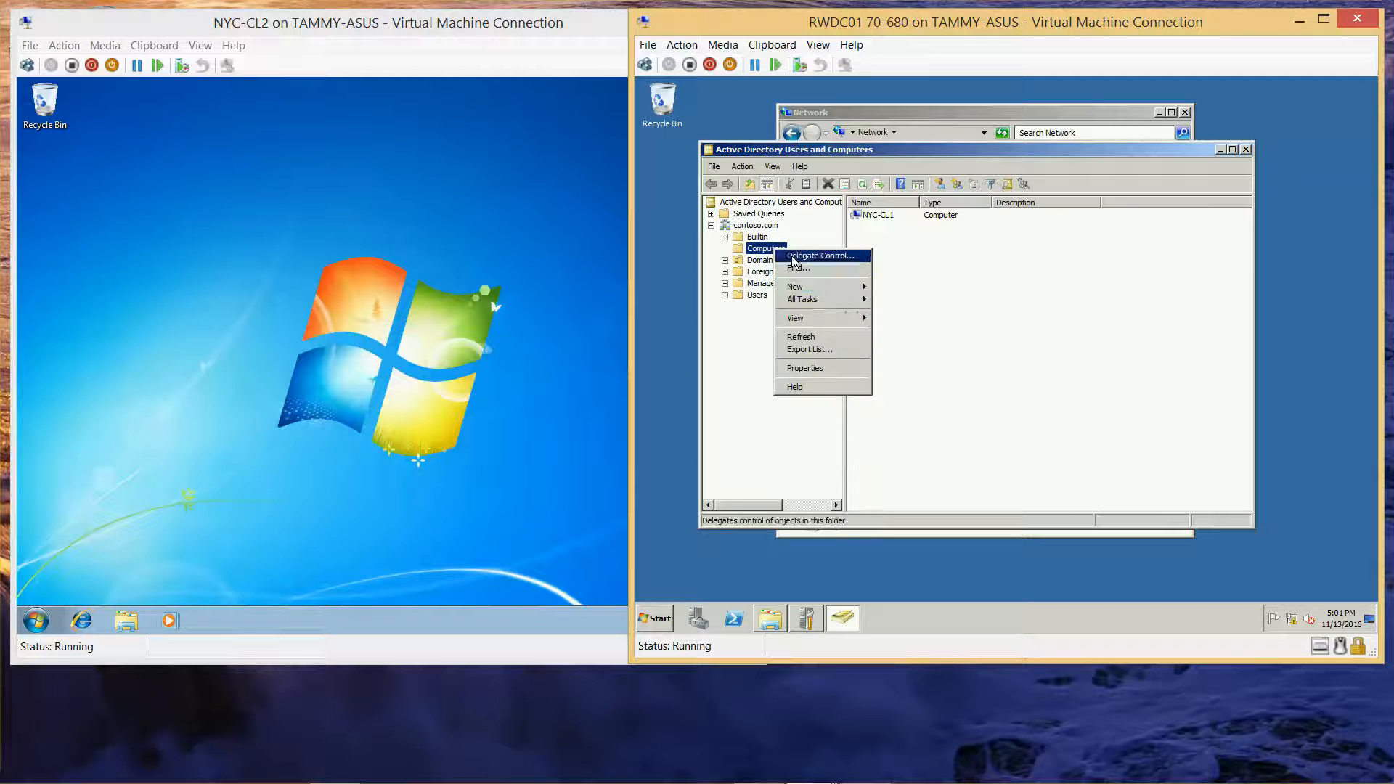
pyautogui.moveTo(841, 287)
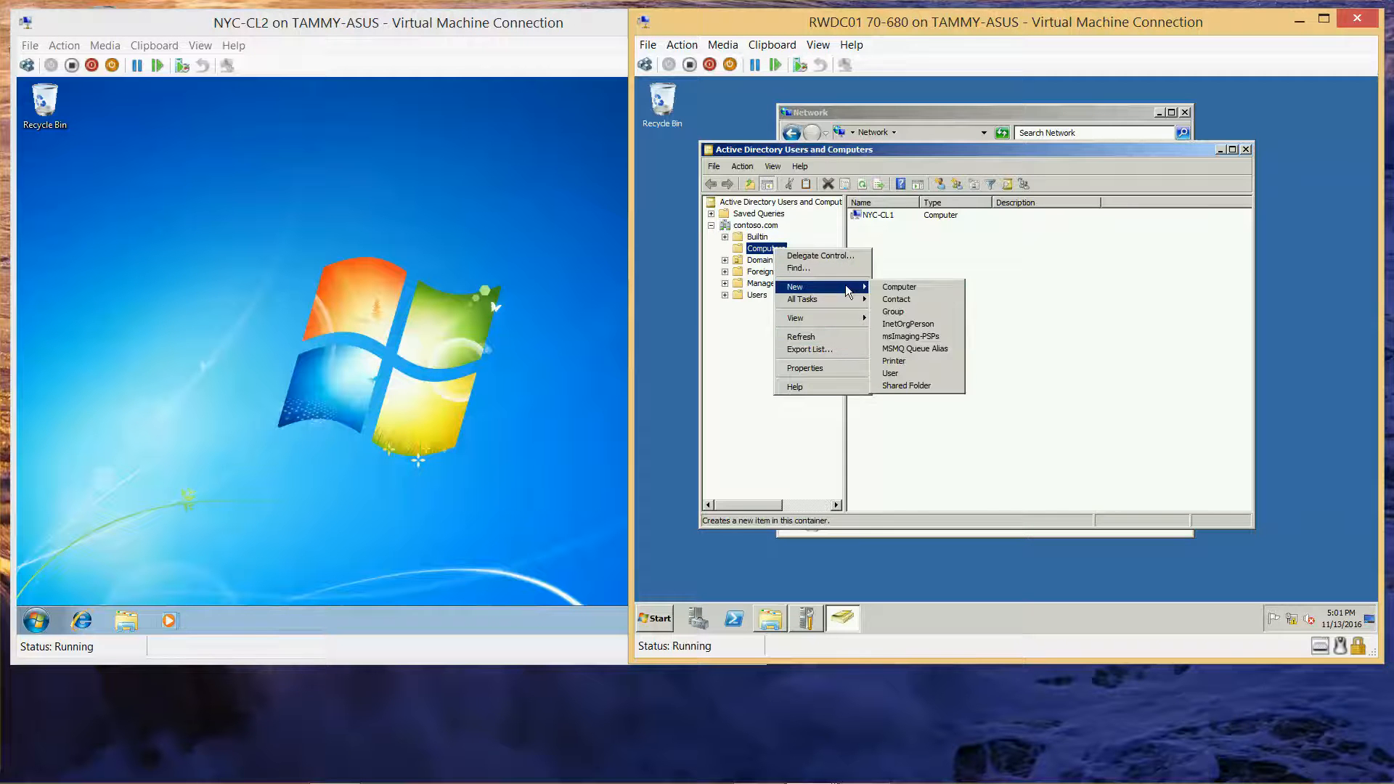
pyautogui.click(916, 287)
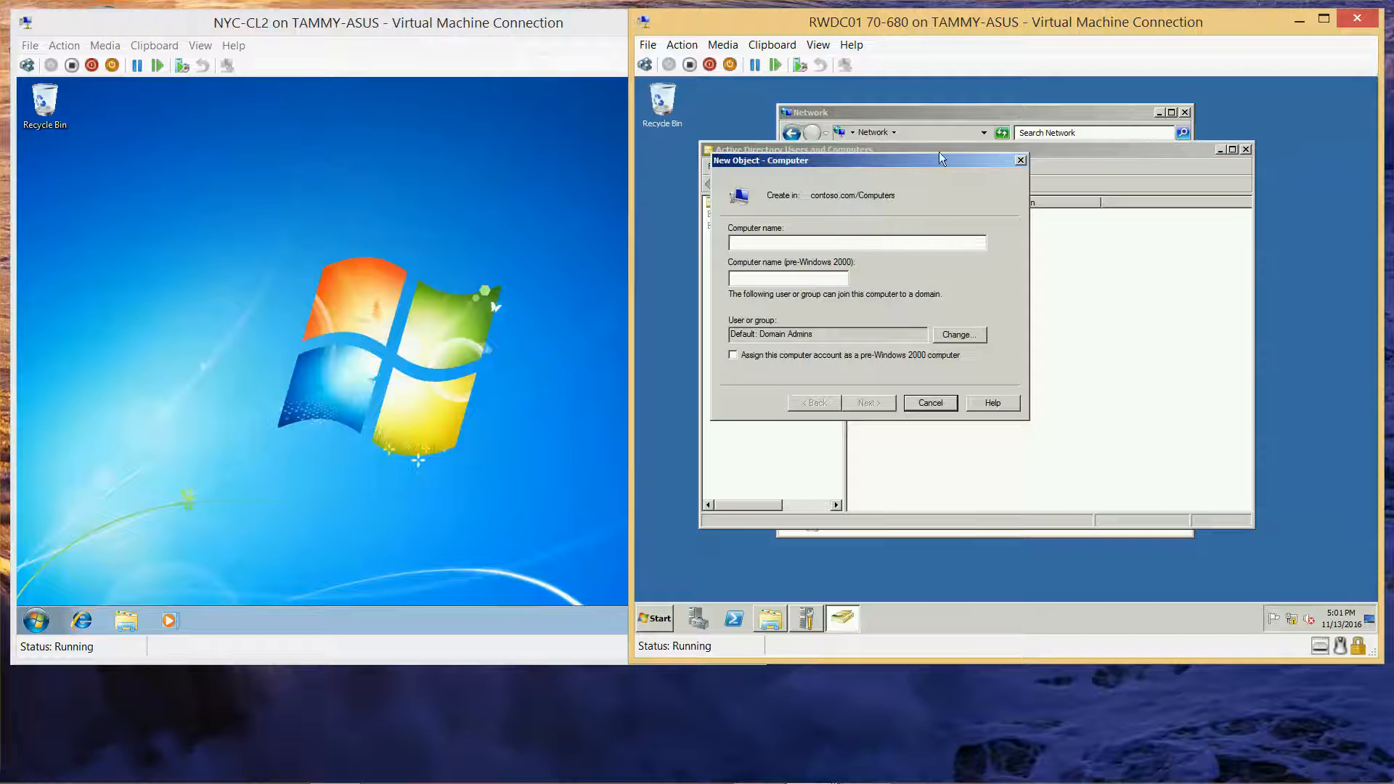
pyautogui.moveTo(929, 159); pyautogui.dragTo(995, 281)
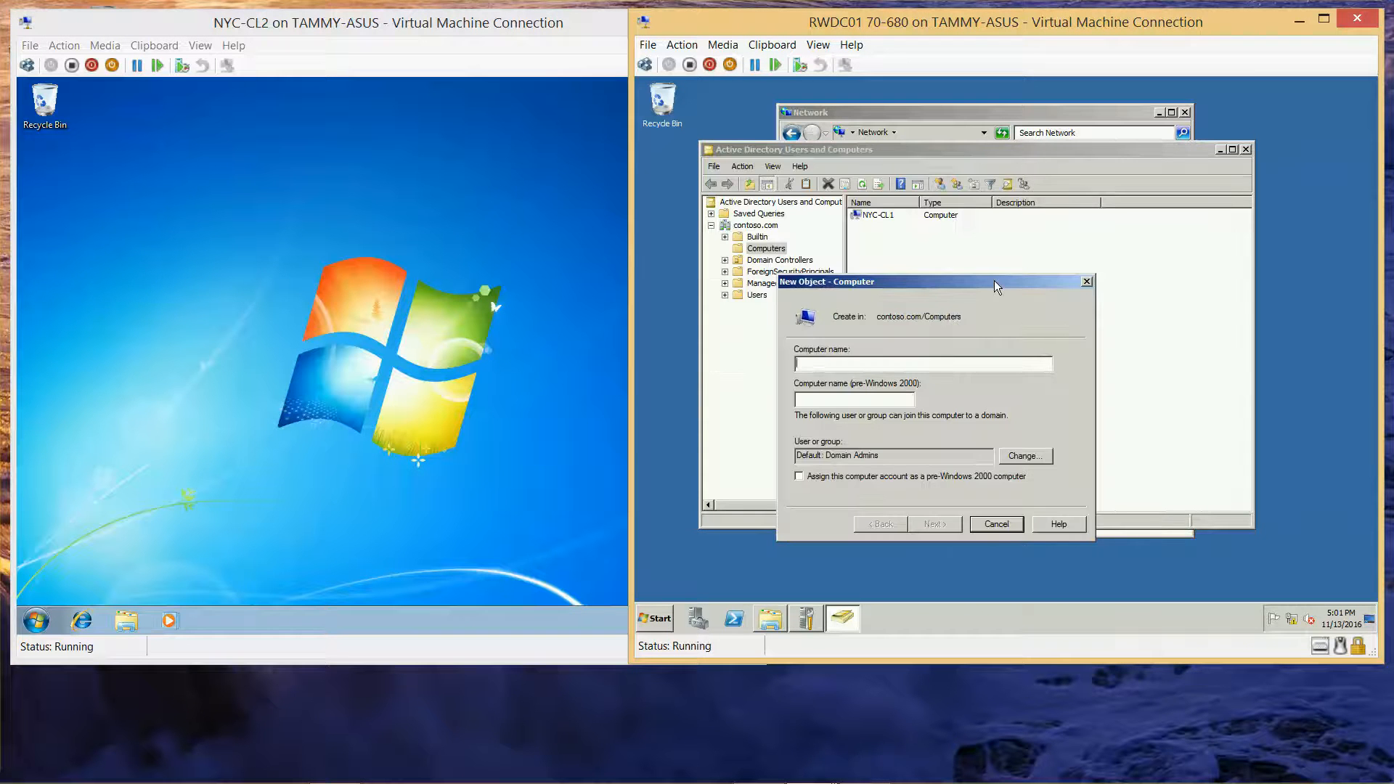
pyautogui.write('NYC-CL2')
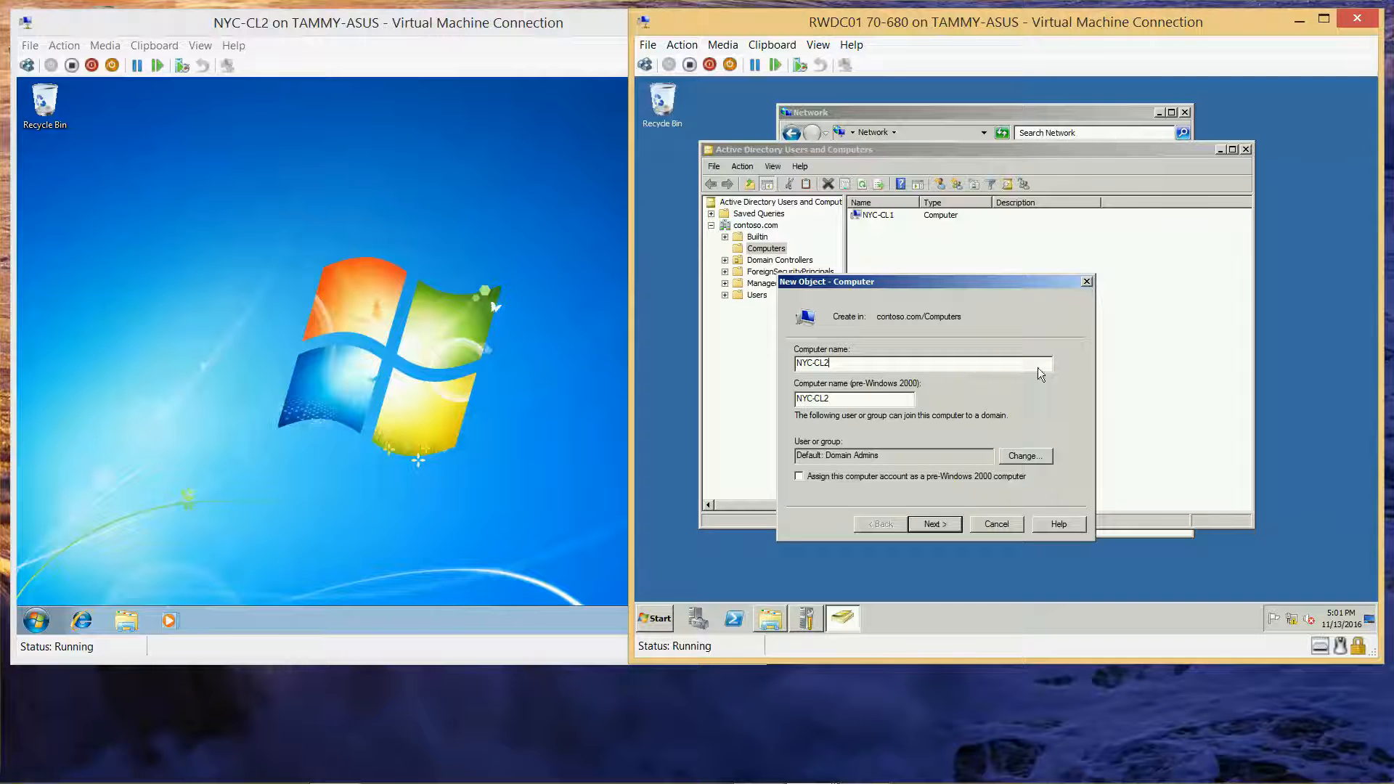
pyautogui.click(936, 524)
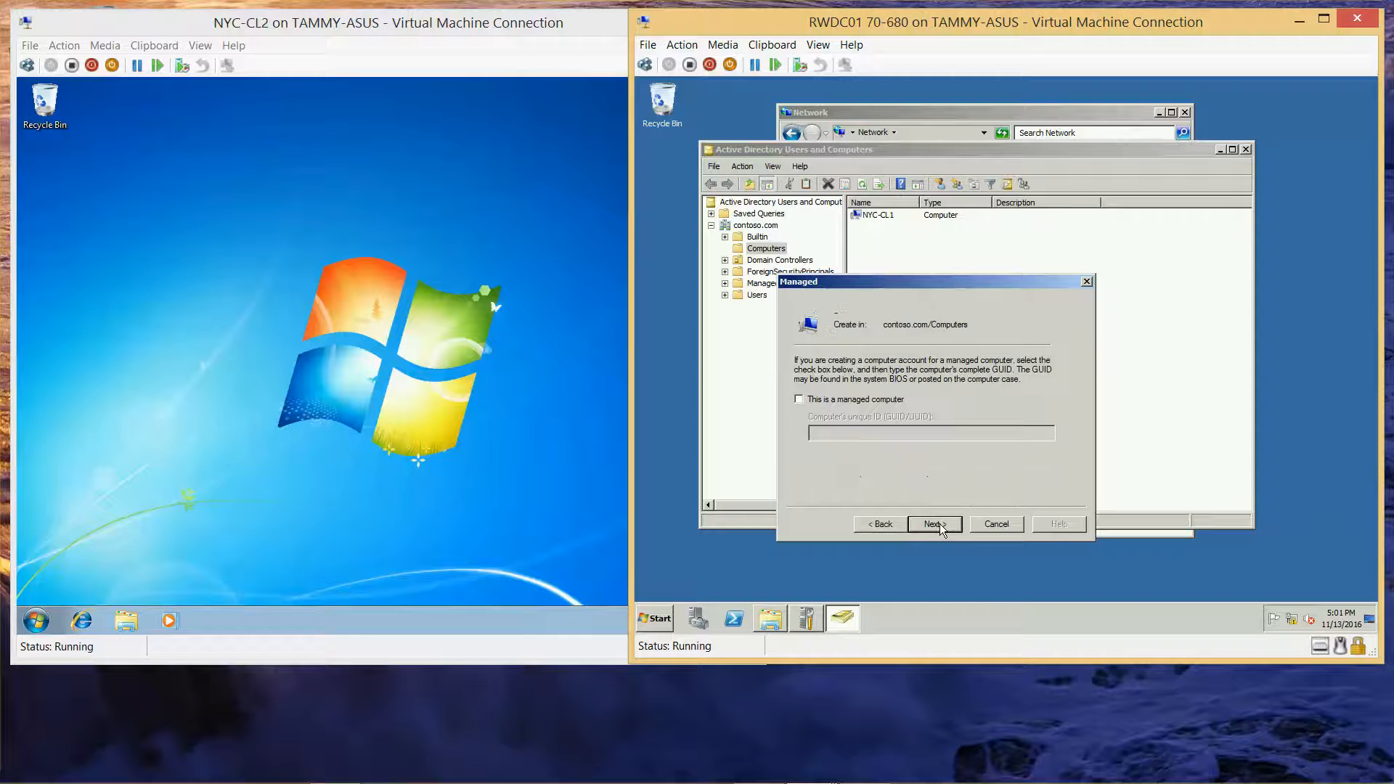
pyautogui.click(937, 524)
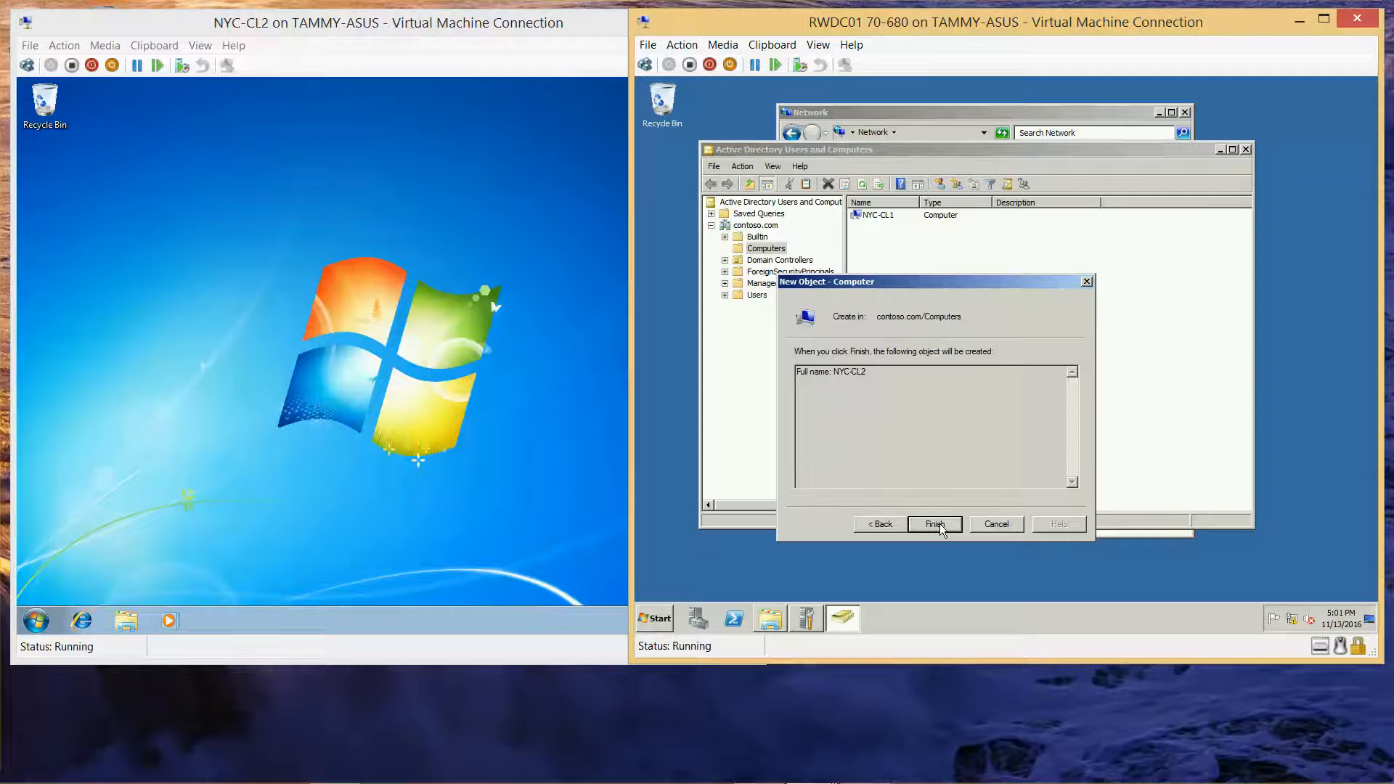
pyautogui.click(937, 525)
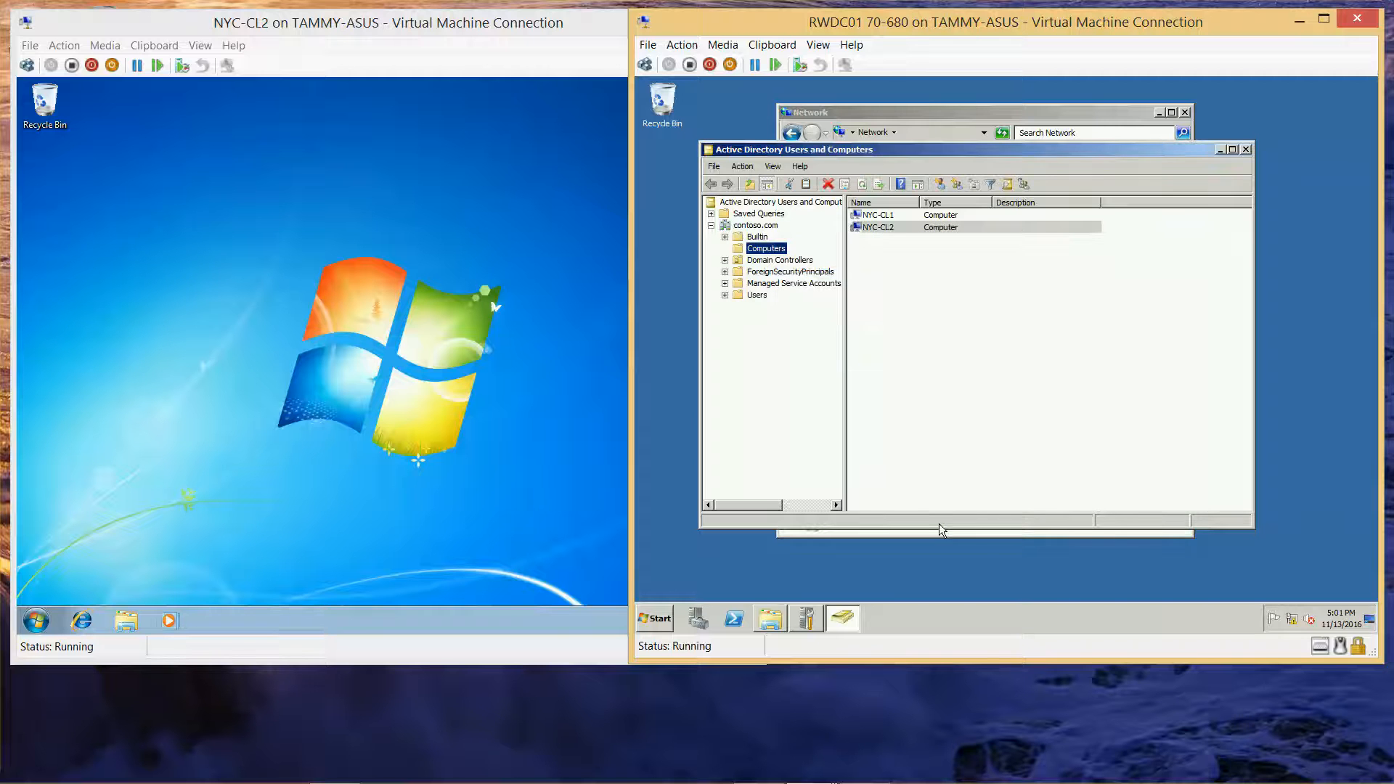
pyautogui.click(887, 217)
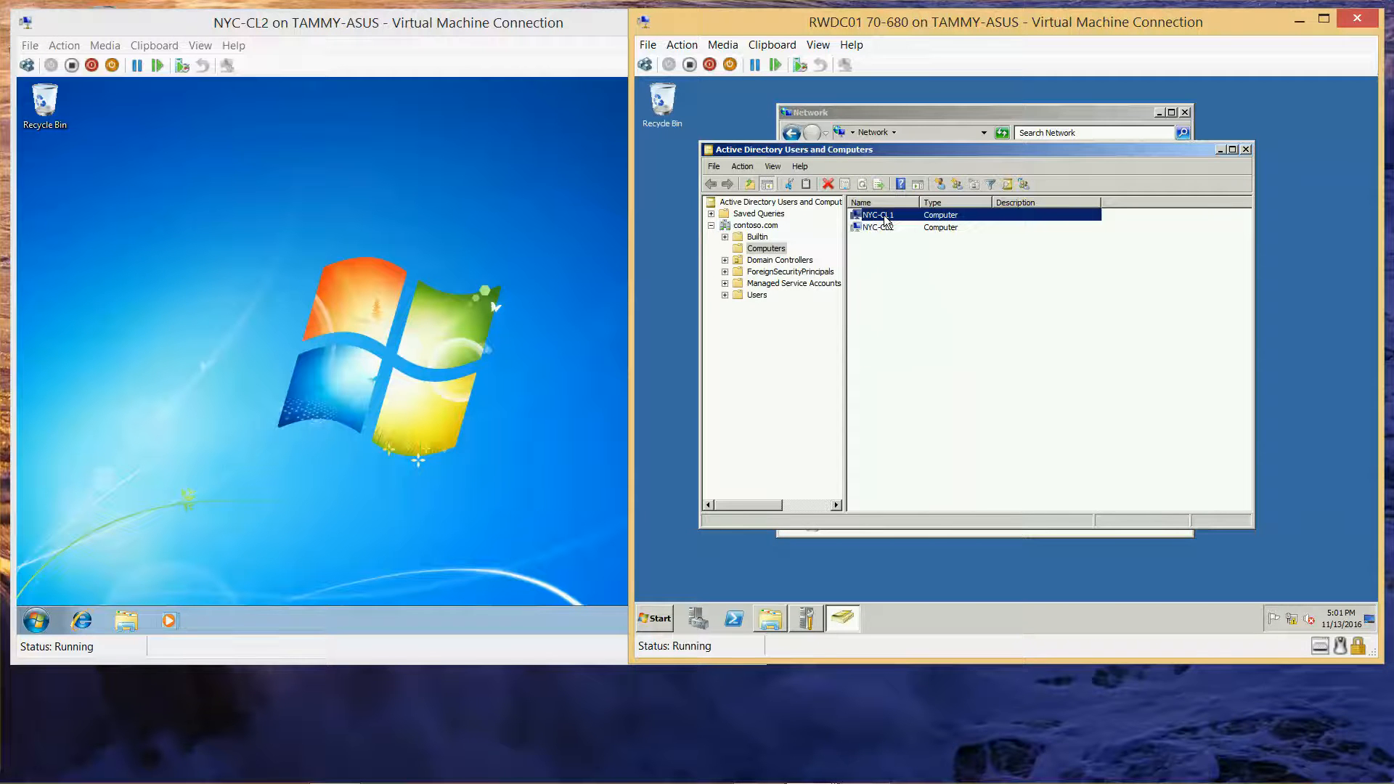
# Step: Review the Delegation settings in the NYC-CL1 account's properties
pyautogui.rightClick(887, 218)
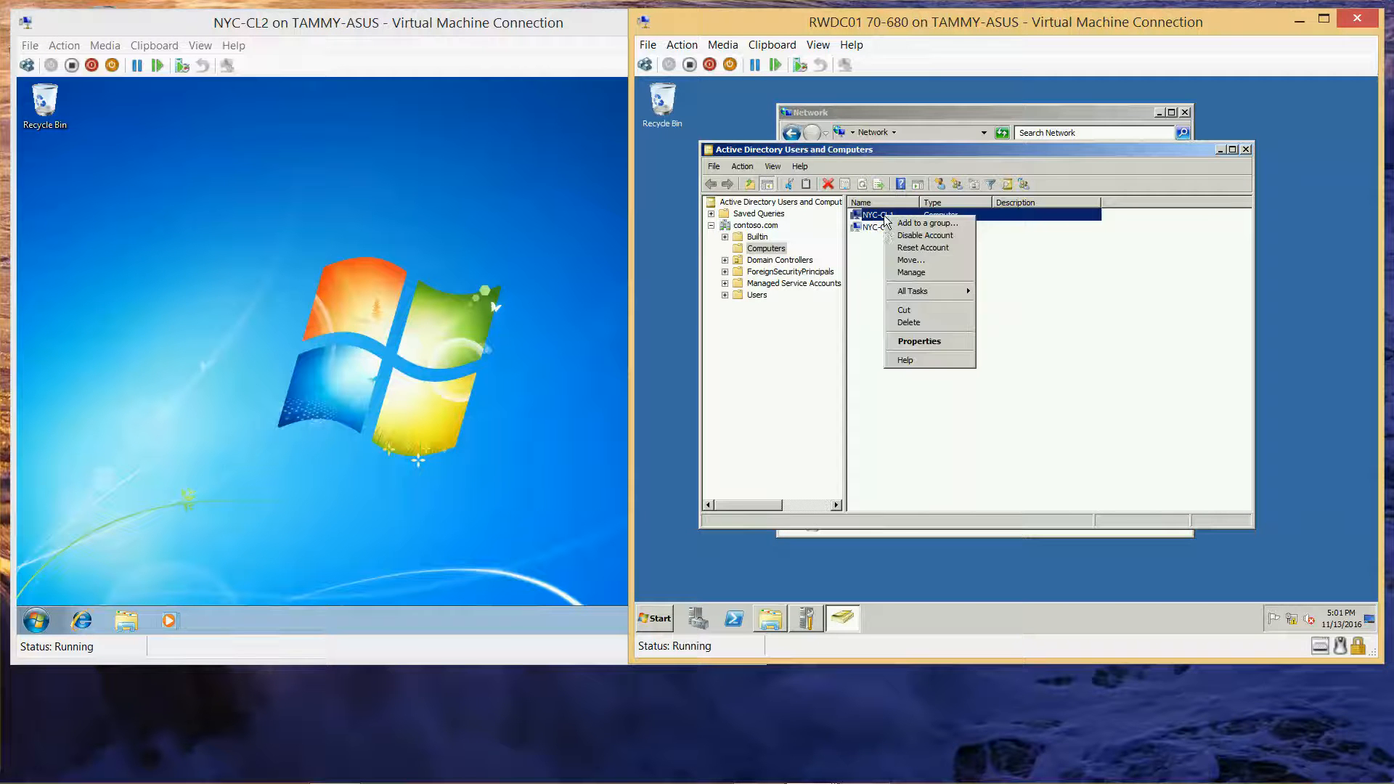
pyautogui.click(925, 341)
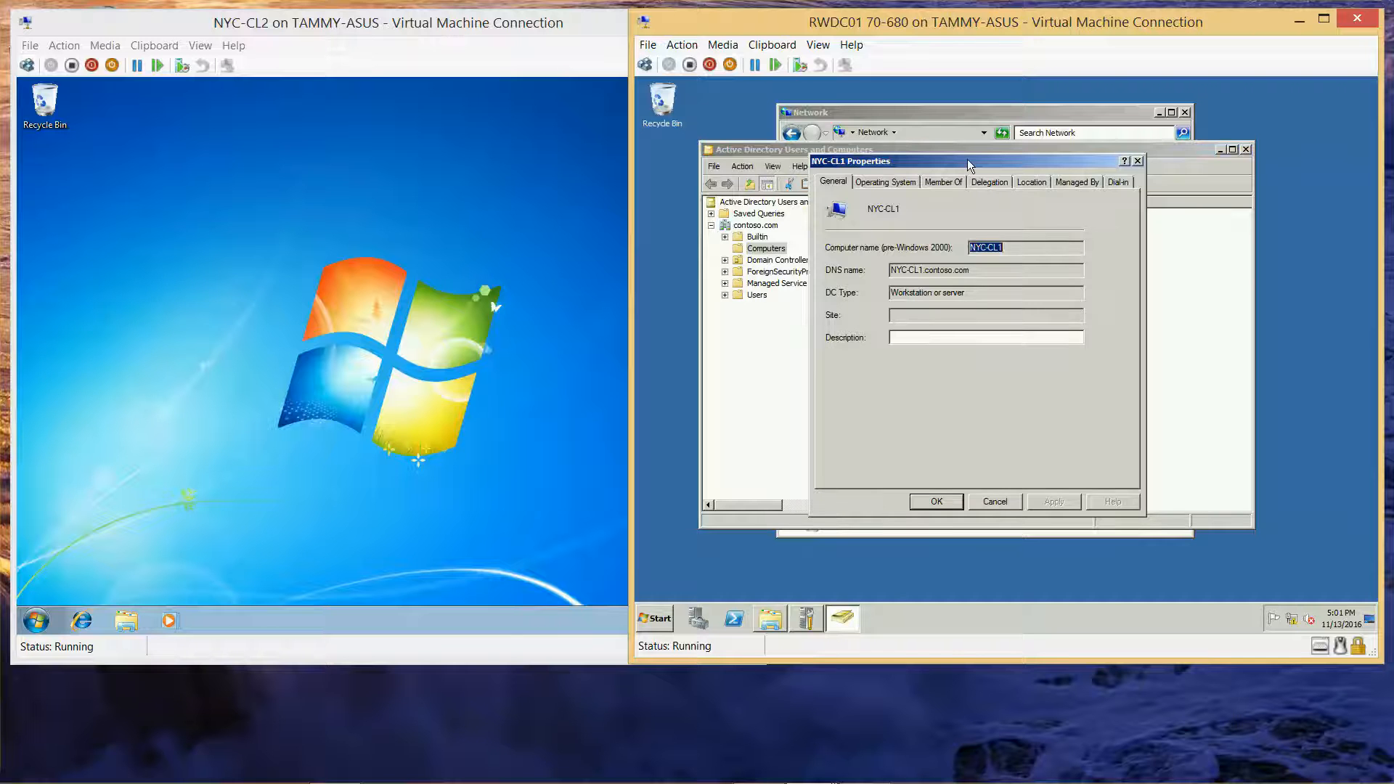
pyautogui.click(990, 181)
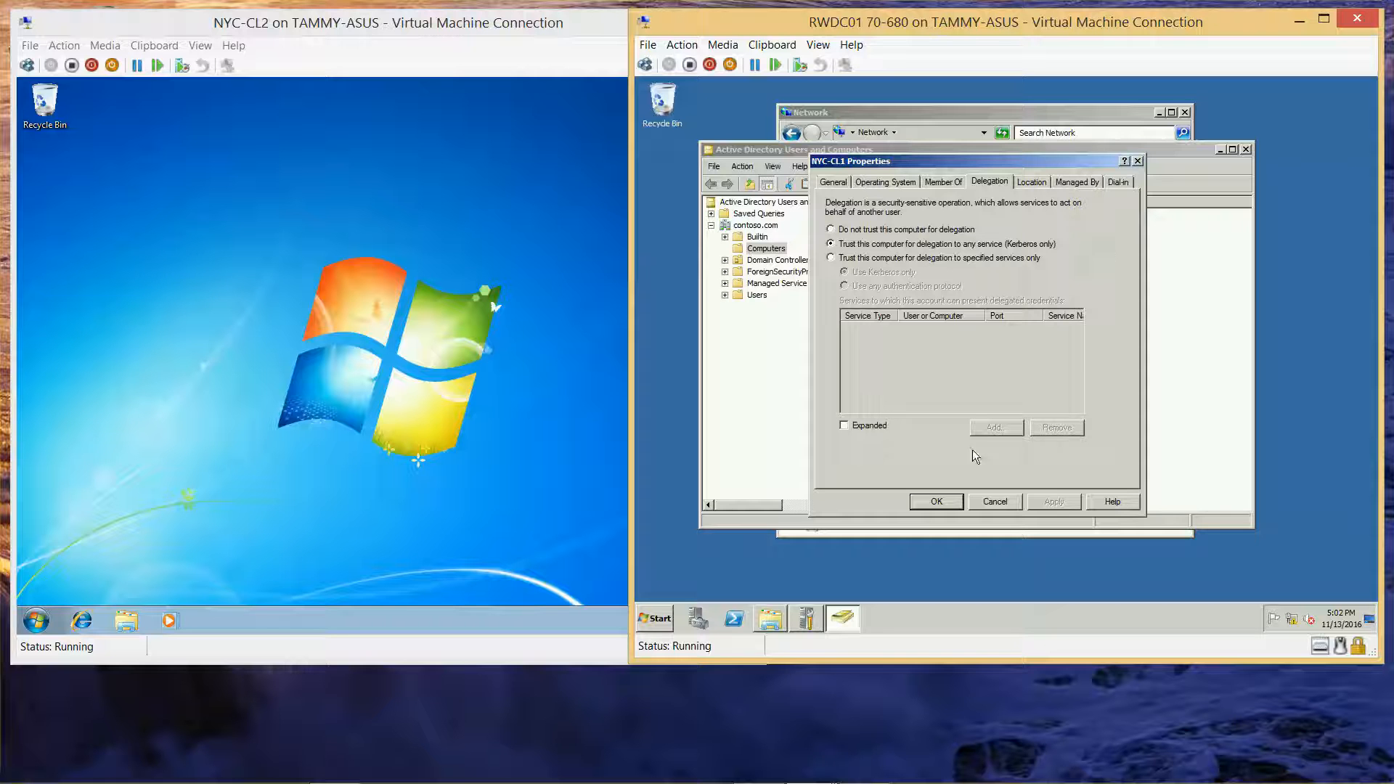
pyautogui.click(936, 507)
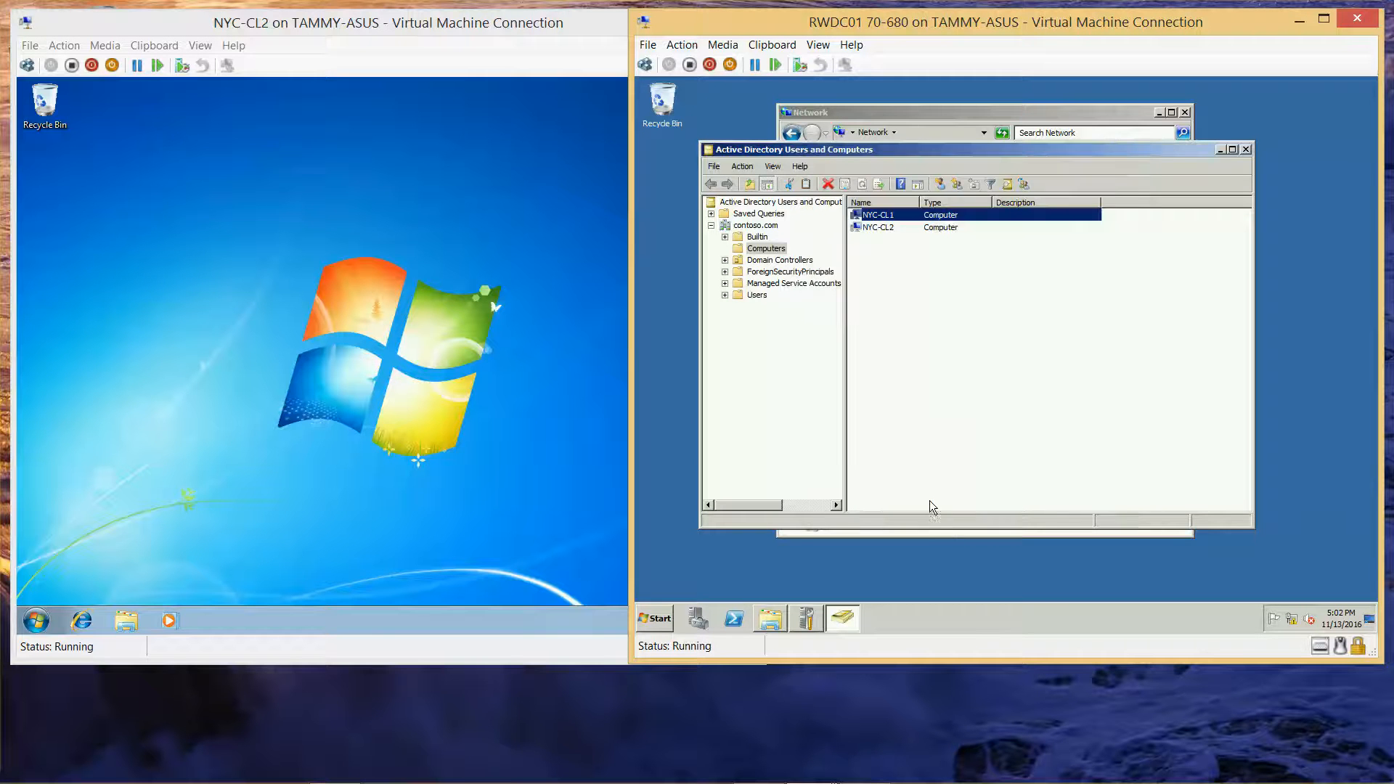
# Step: Set the NYC-CL2 account to be trusted for delegation to any service
pyautogui.rightClick(884, 226)
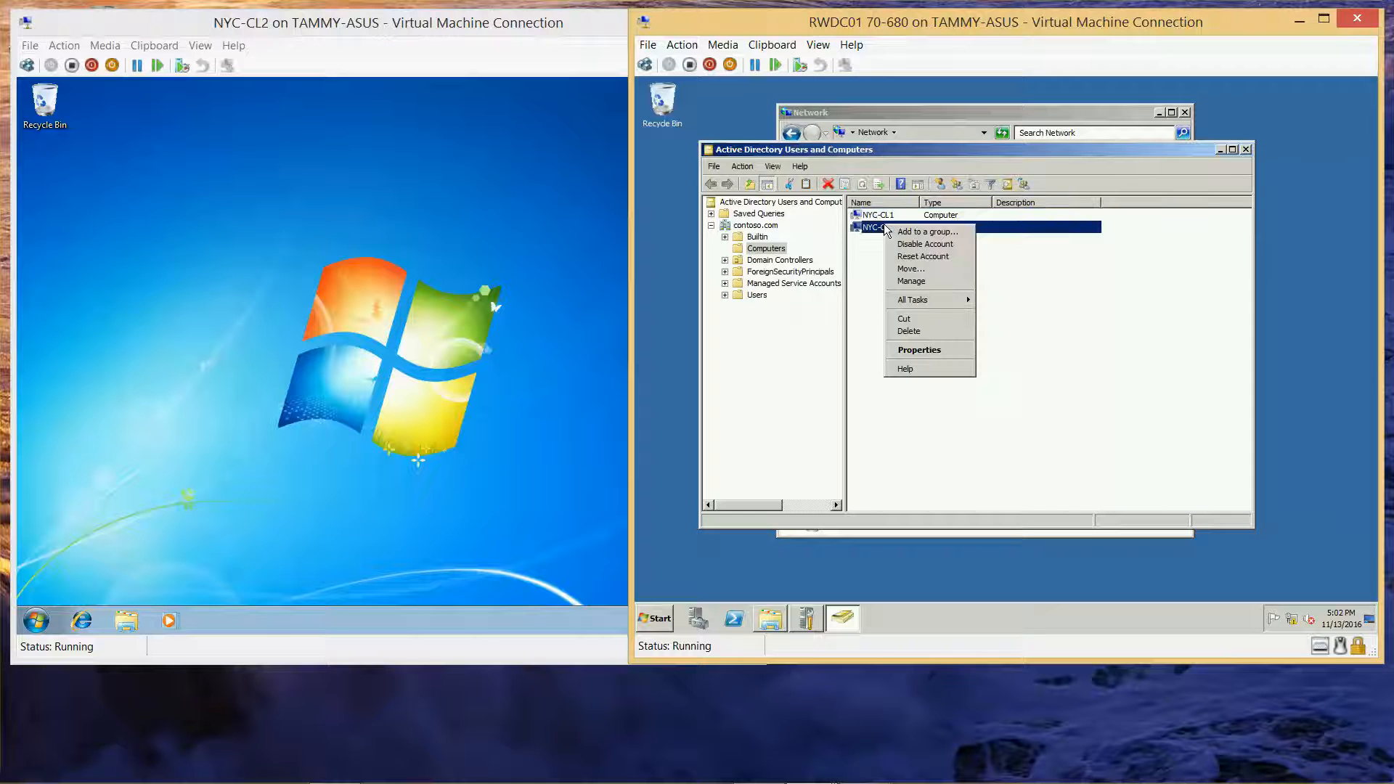
pyautogui.click(918, 351)
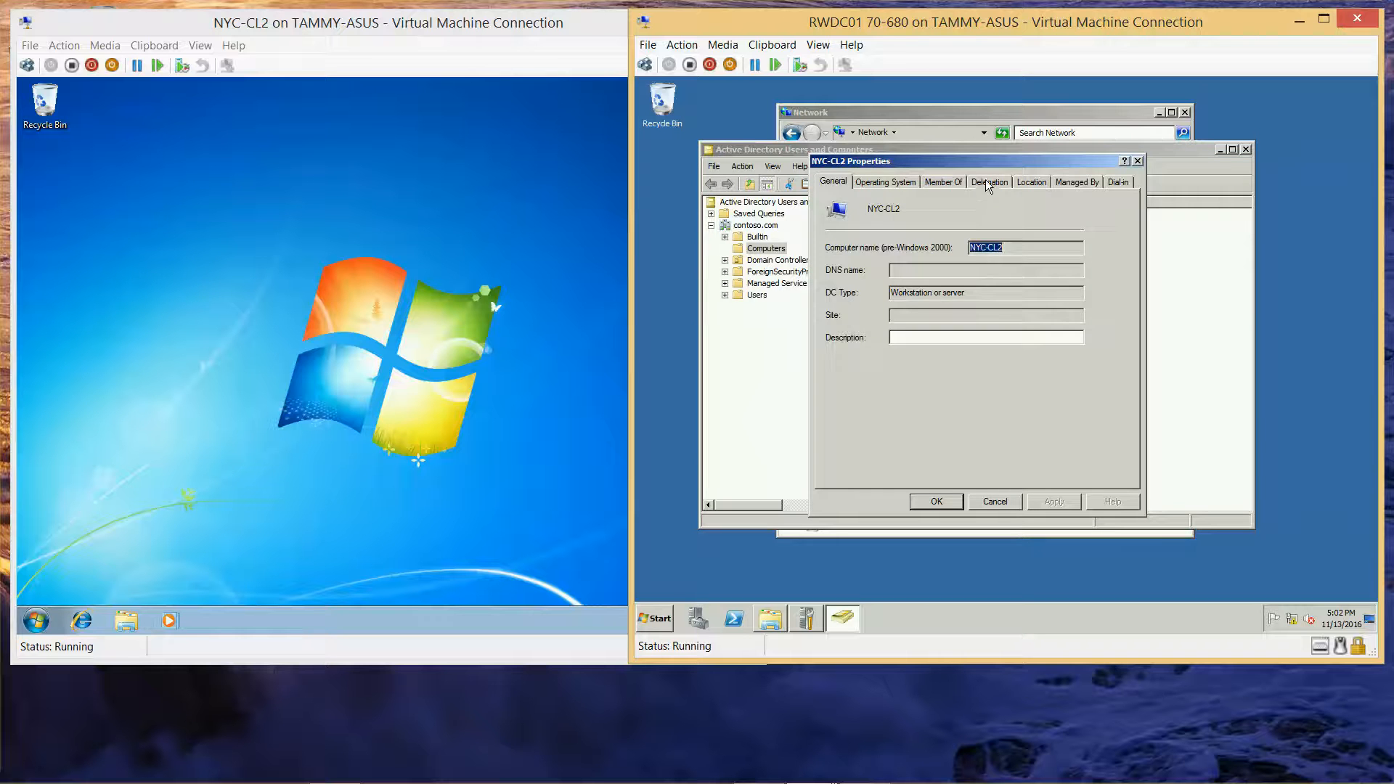
pyautogui.click(986, 181)
pyautogui.click(832, 245)
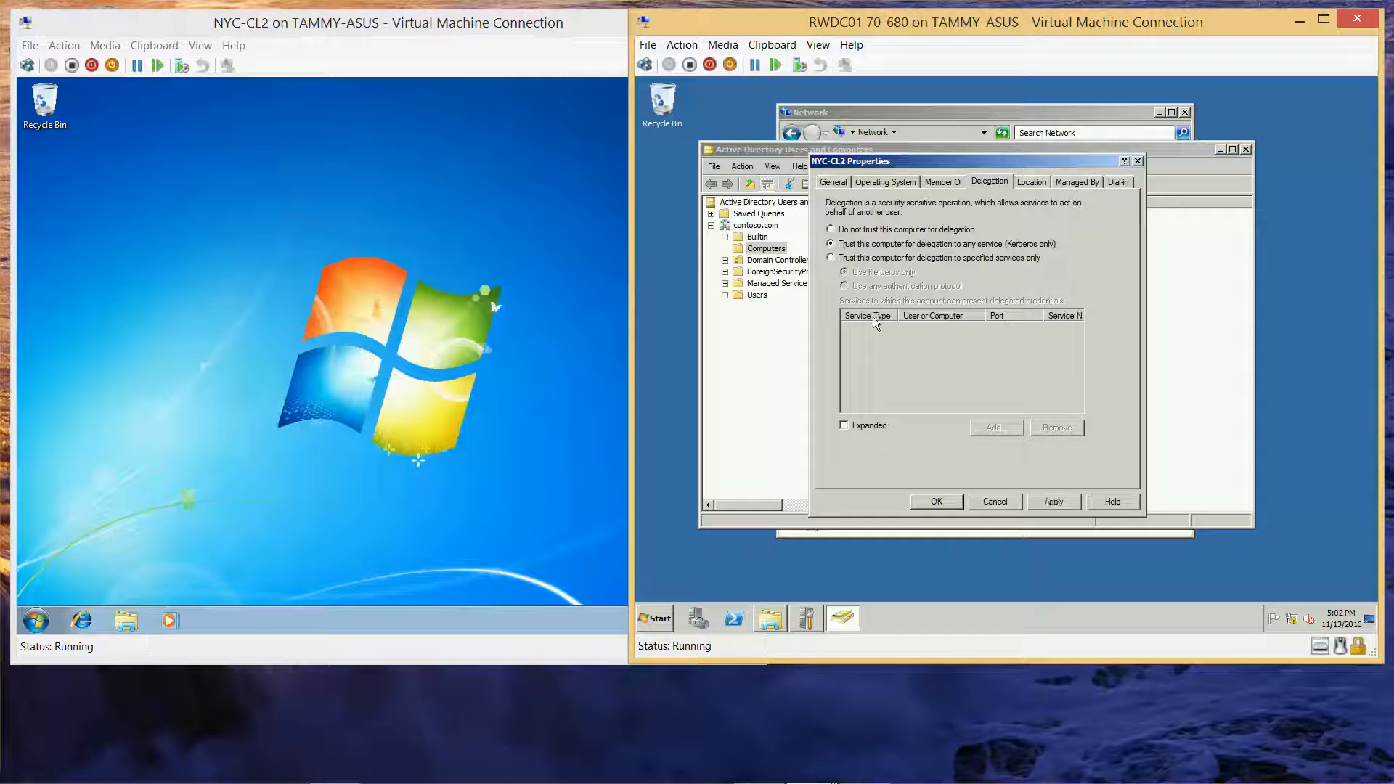
pyautogui.click(1050, 502)
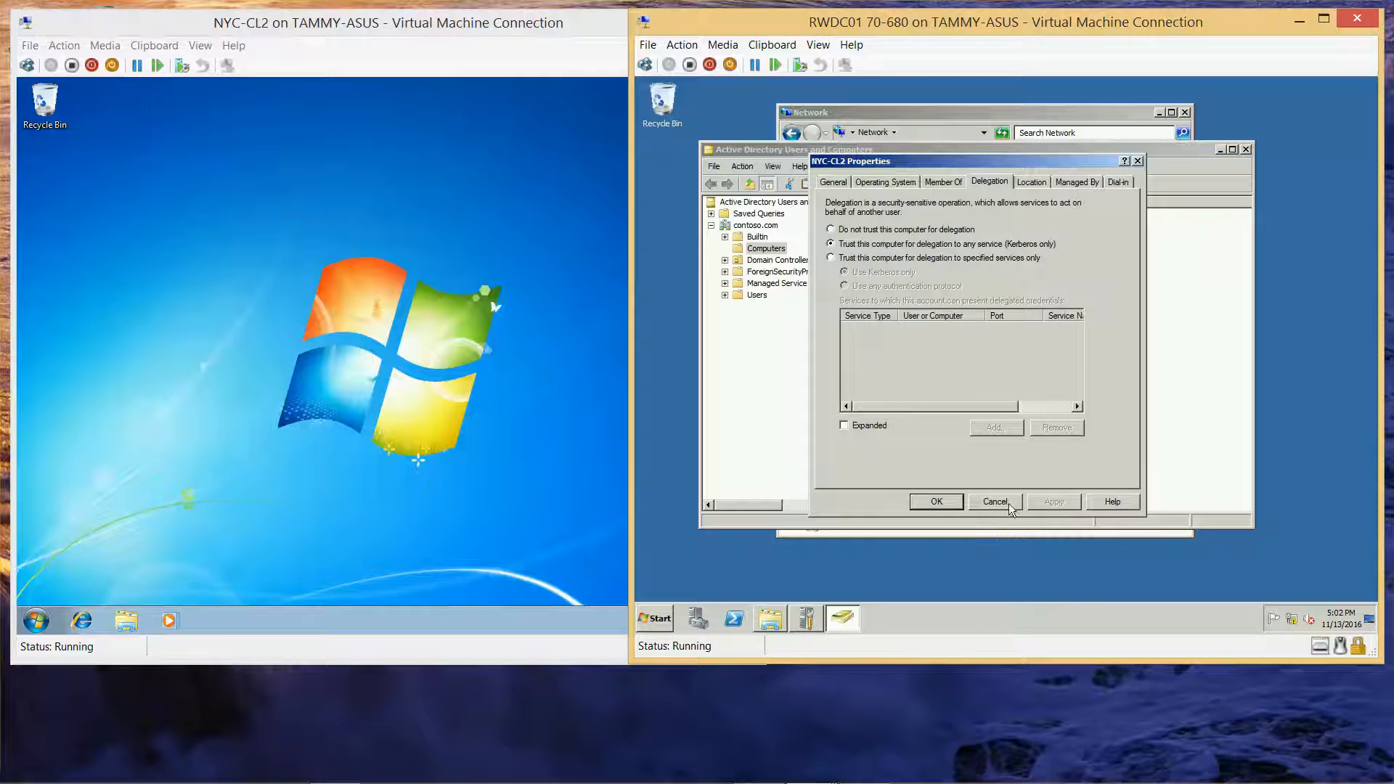
pyautogui.click(956, 500)
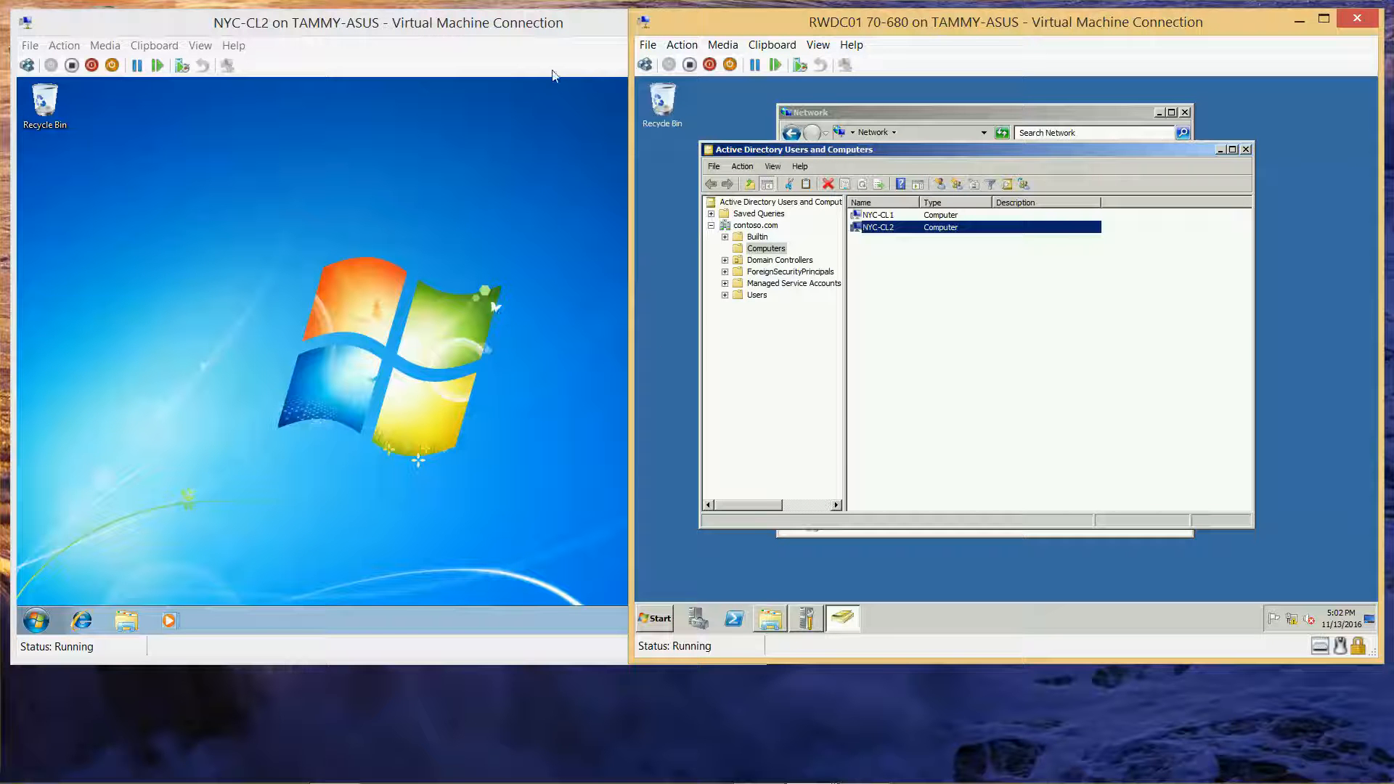
# Step: On NYC-CL2, open the Local Area Connection properties via the Network and Sharing Center
pyautogui.click(447, 41)
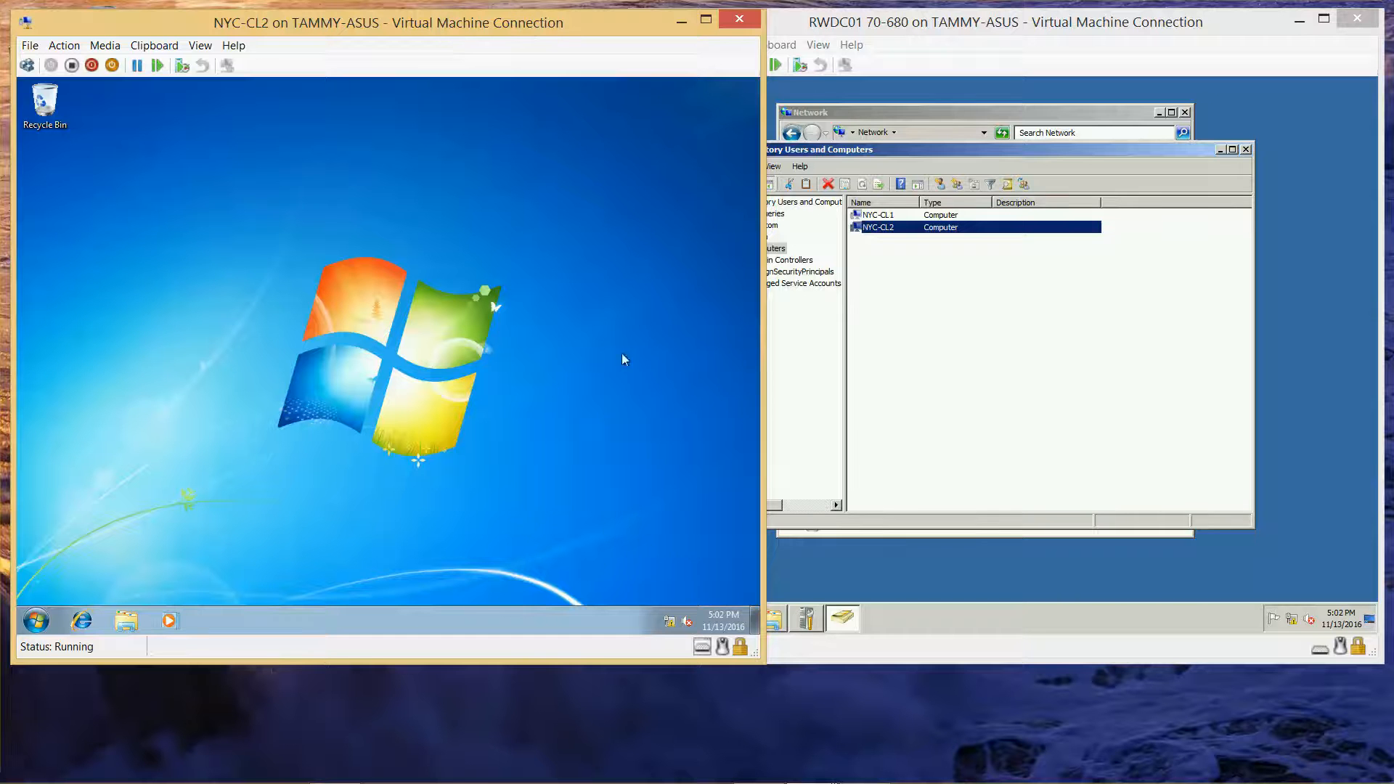
pyautogui.rightClick(669, 623)
pyautogui.click(664, 608)
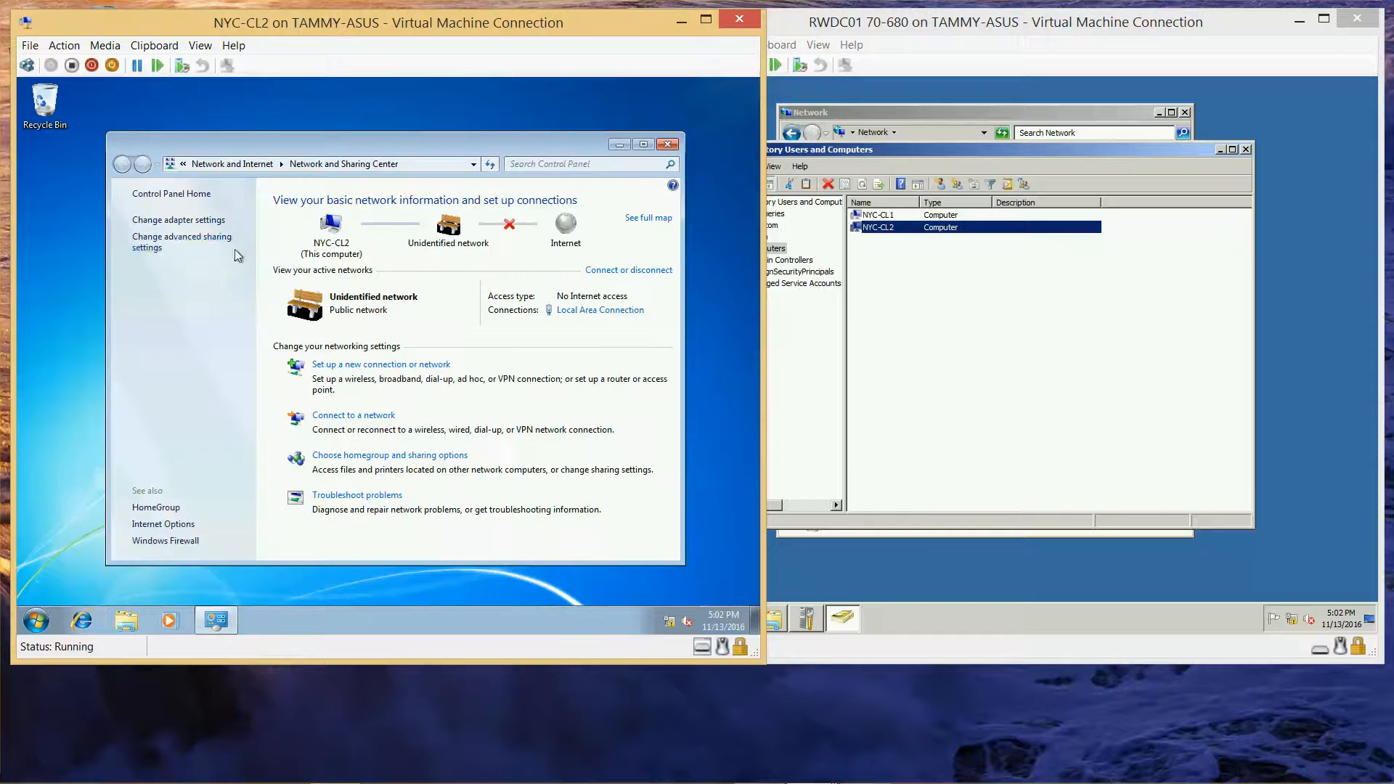
pyautogui.click(211, 222)
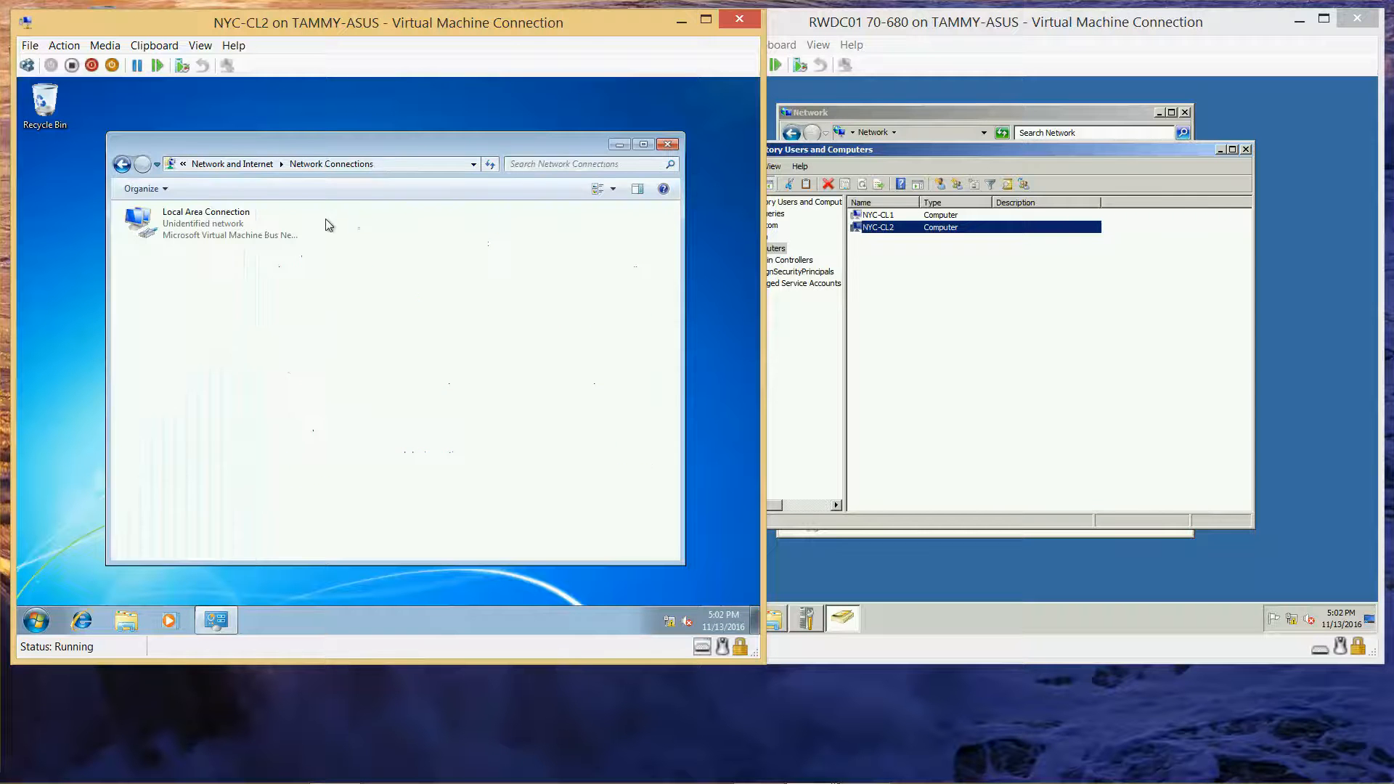
pyautogui.click(230, 236)
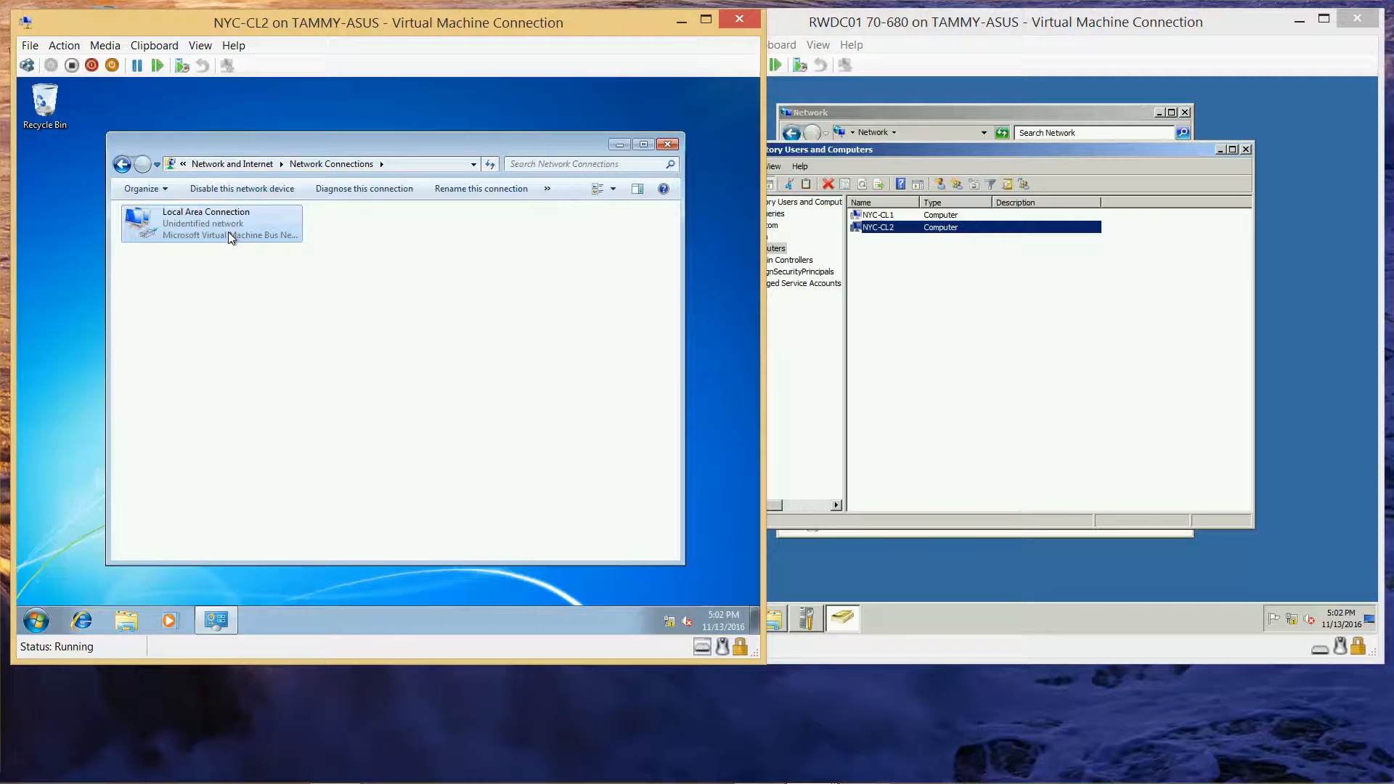
pyautogui.doubleClick(230, 237)
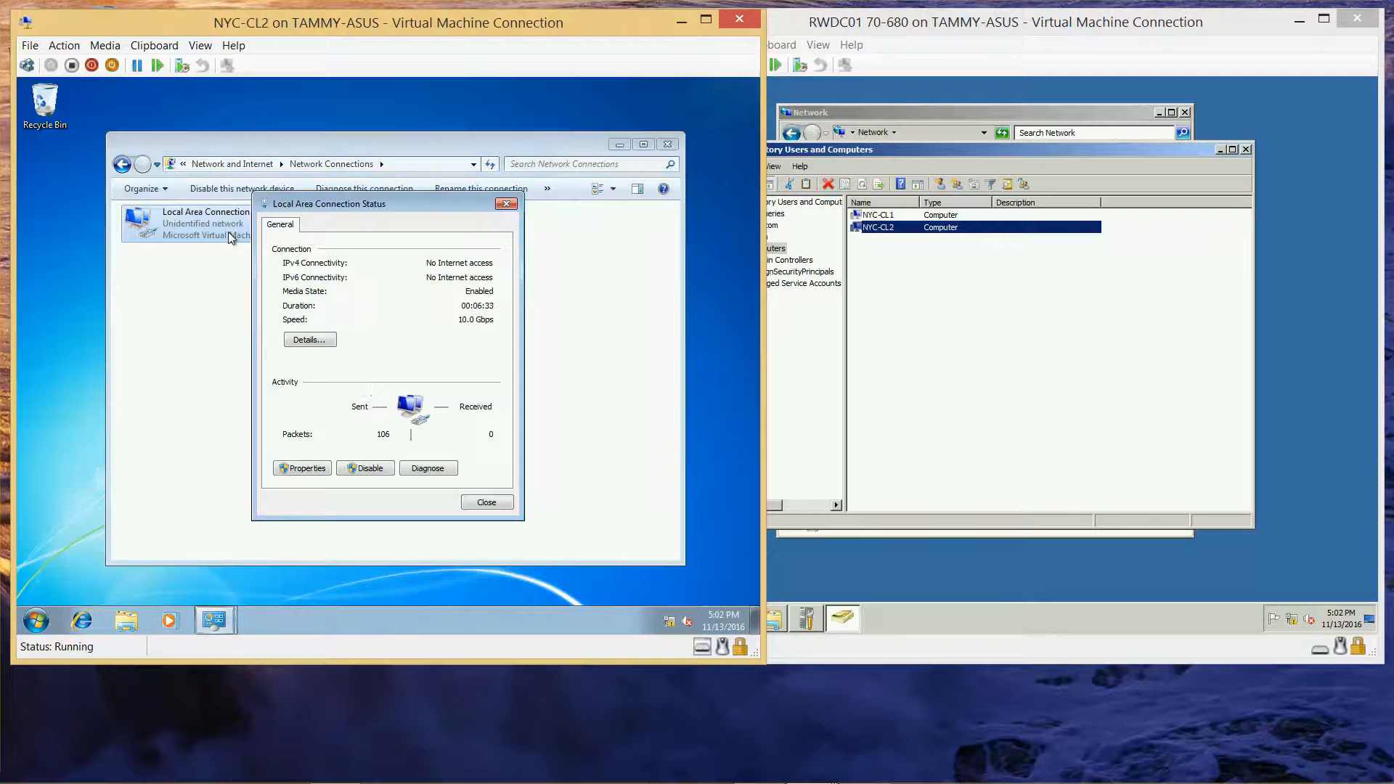
pyautogui.click(305, 469)
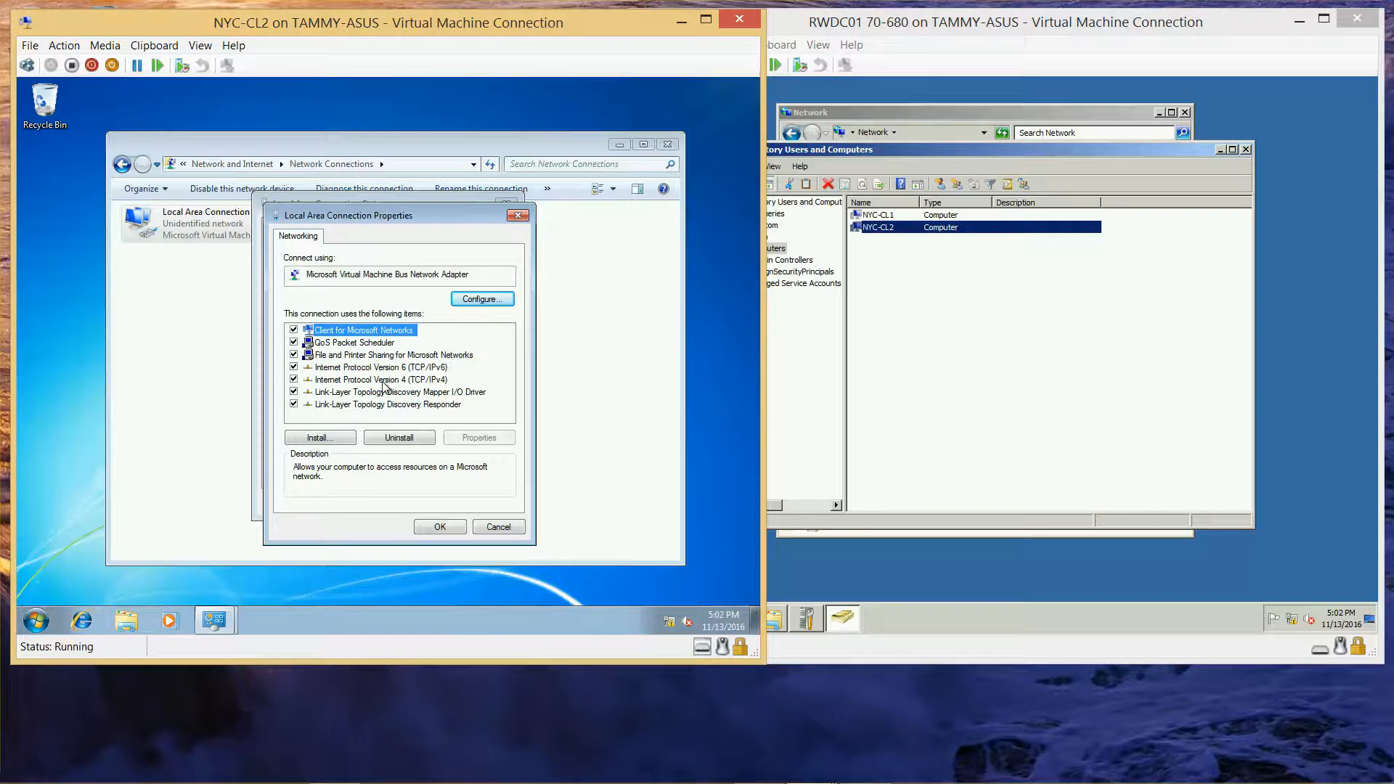
# Step: Set the IPv4 preferred DNS server to 10.10.0.2 and close the network windows
pyautogui.click(383, 382)
pyautogui.click(480, 438)
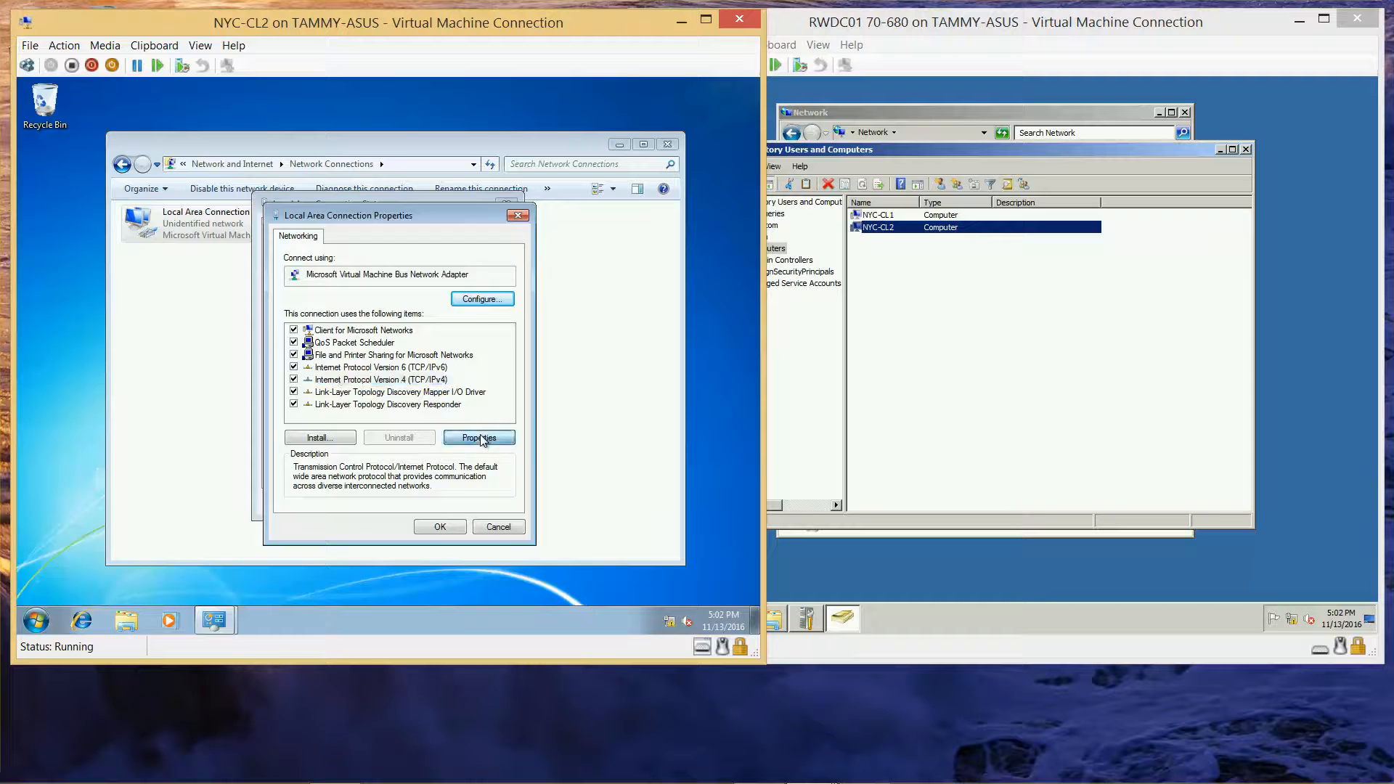
pyautogui.click(327, 473)
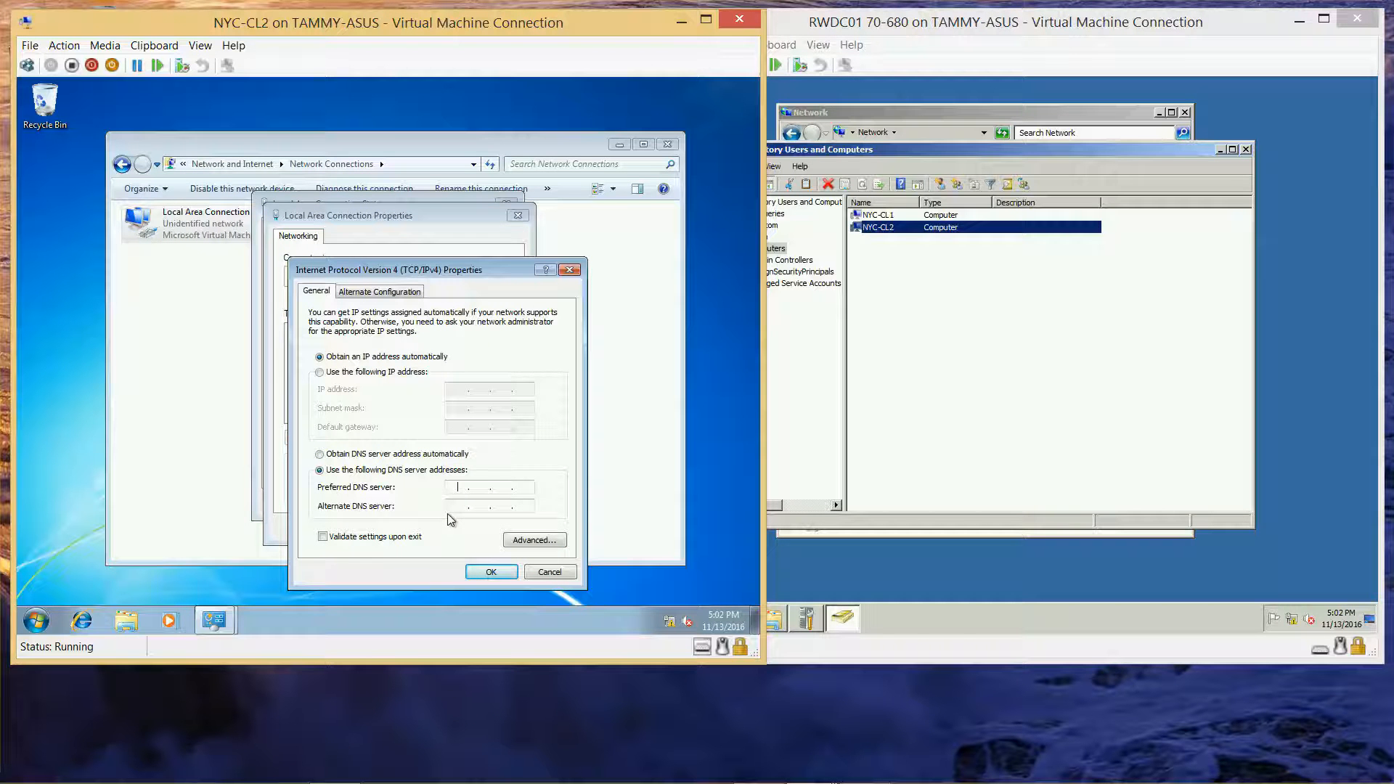
pyautogui.write('20.2')
pyautogui.write('.')
pyautogui.click(479, 572)
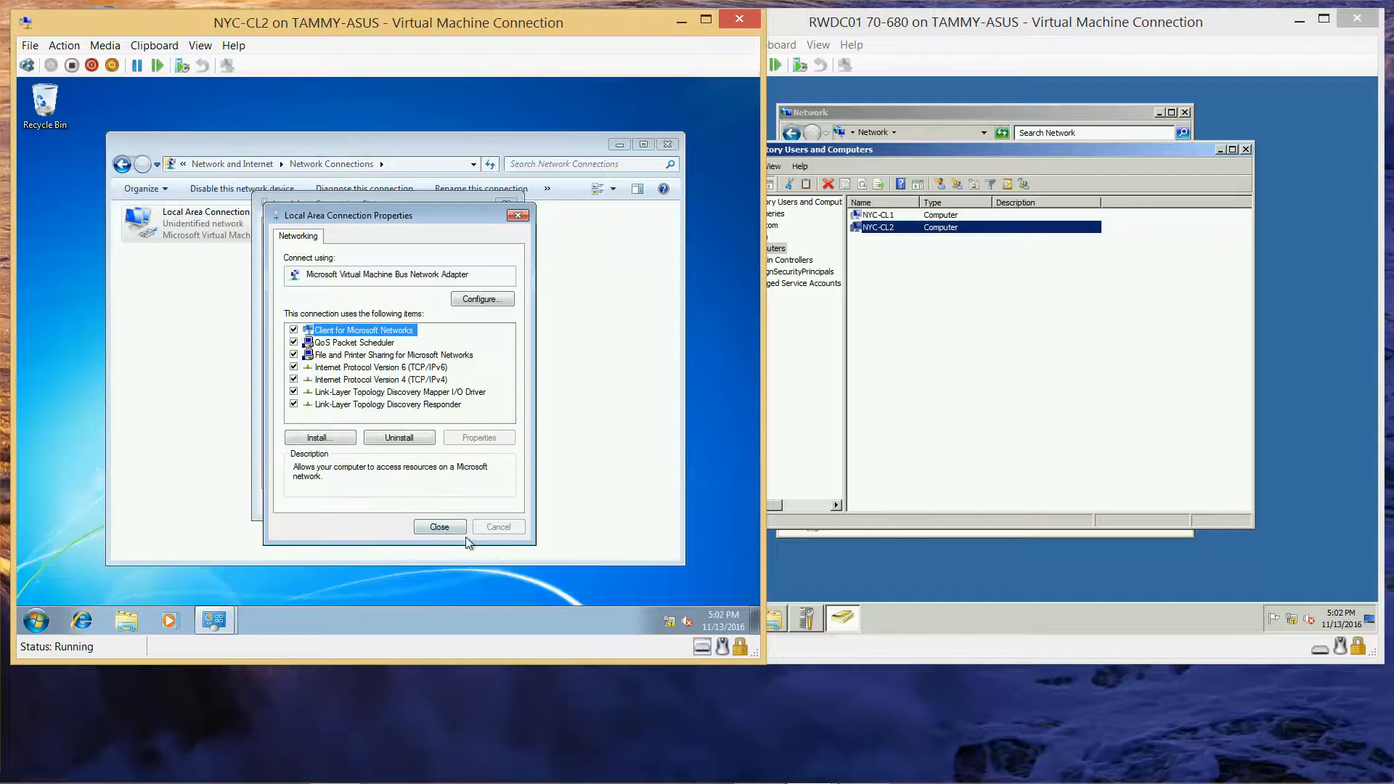
pyautogui.click(440, 528)
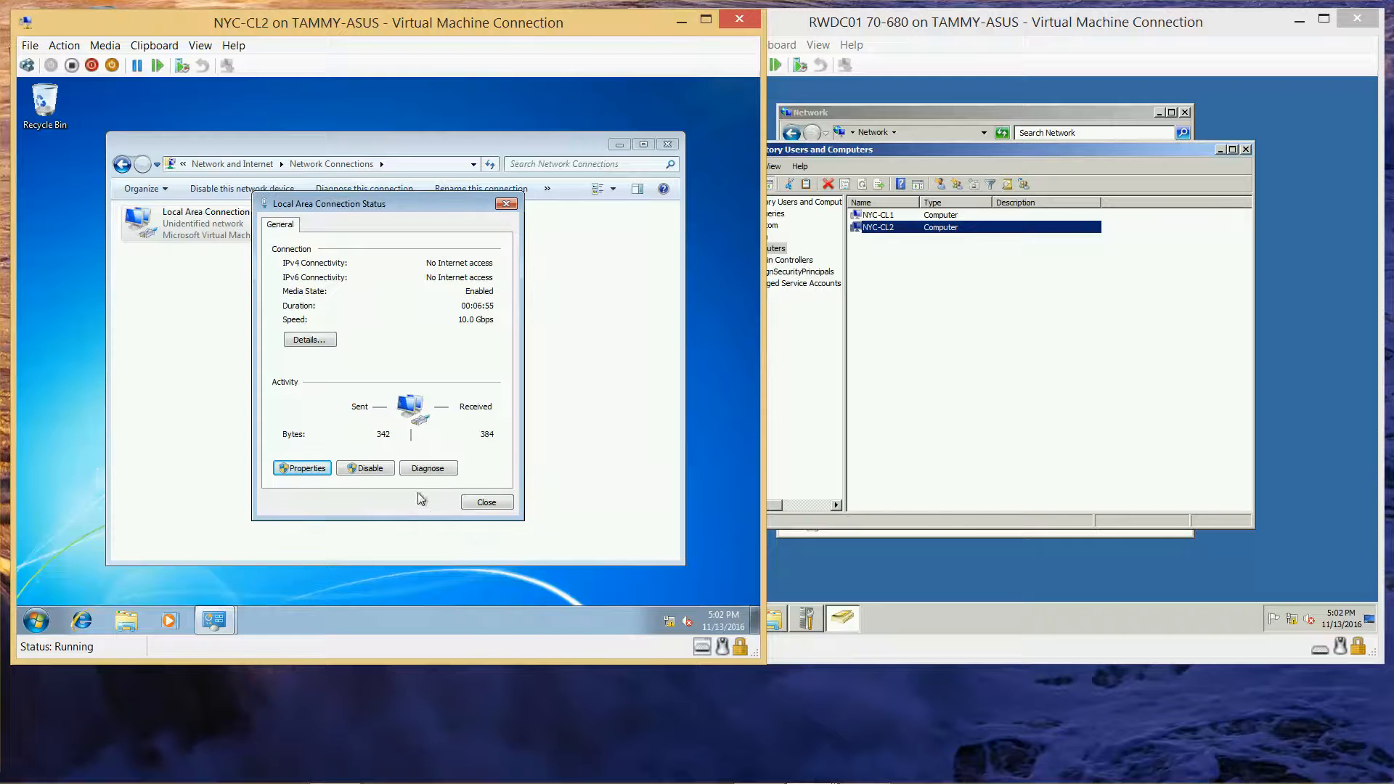
pyautogui.click(484, 503)
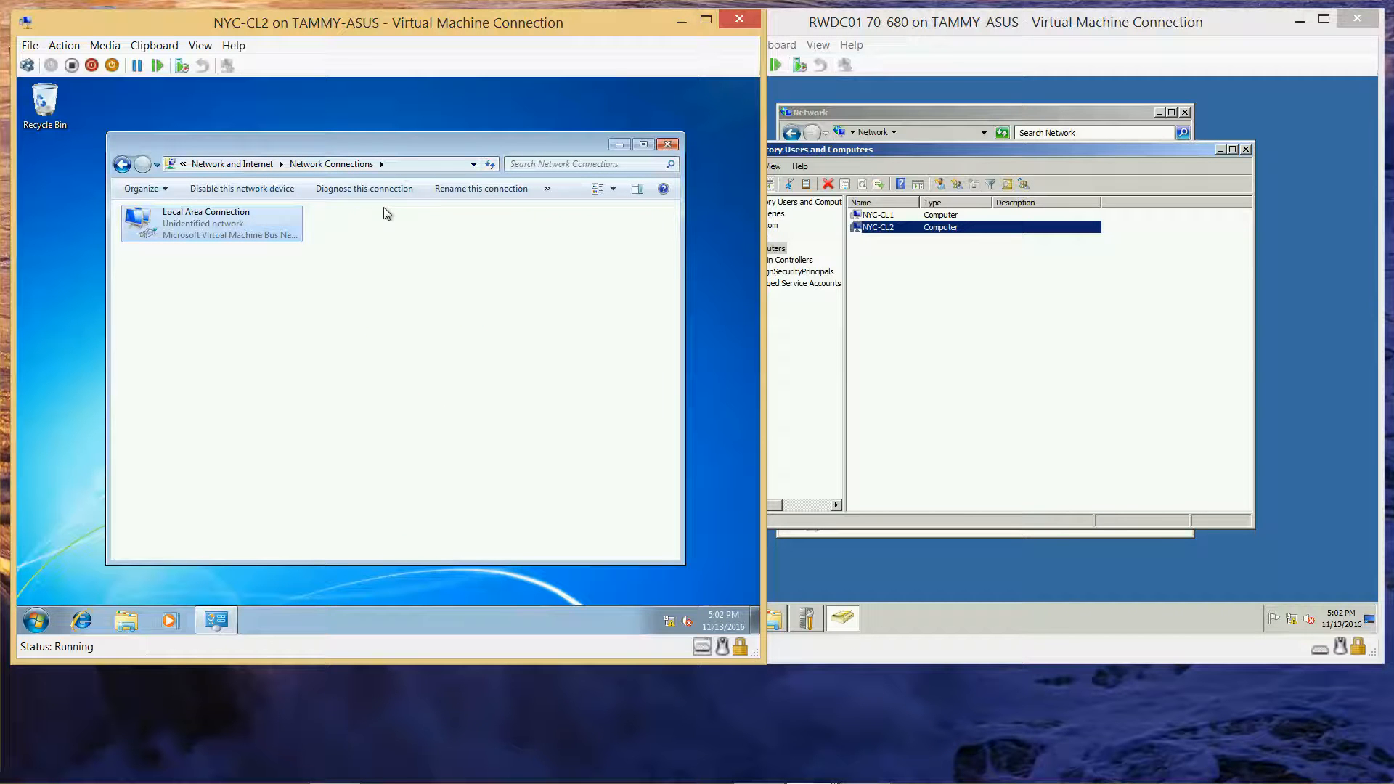
pyautogui.click(661, 146)
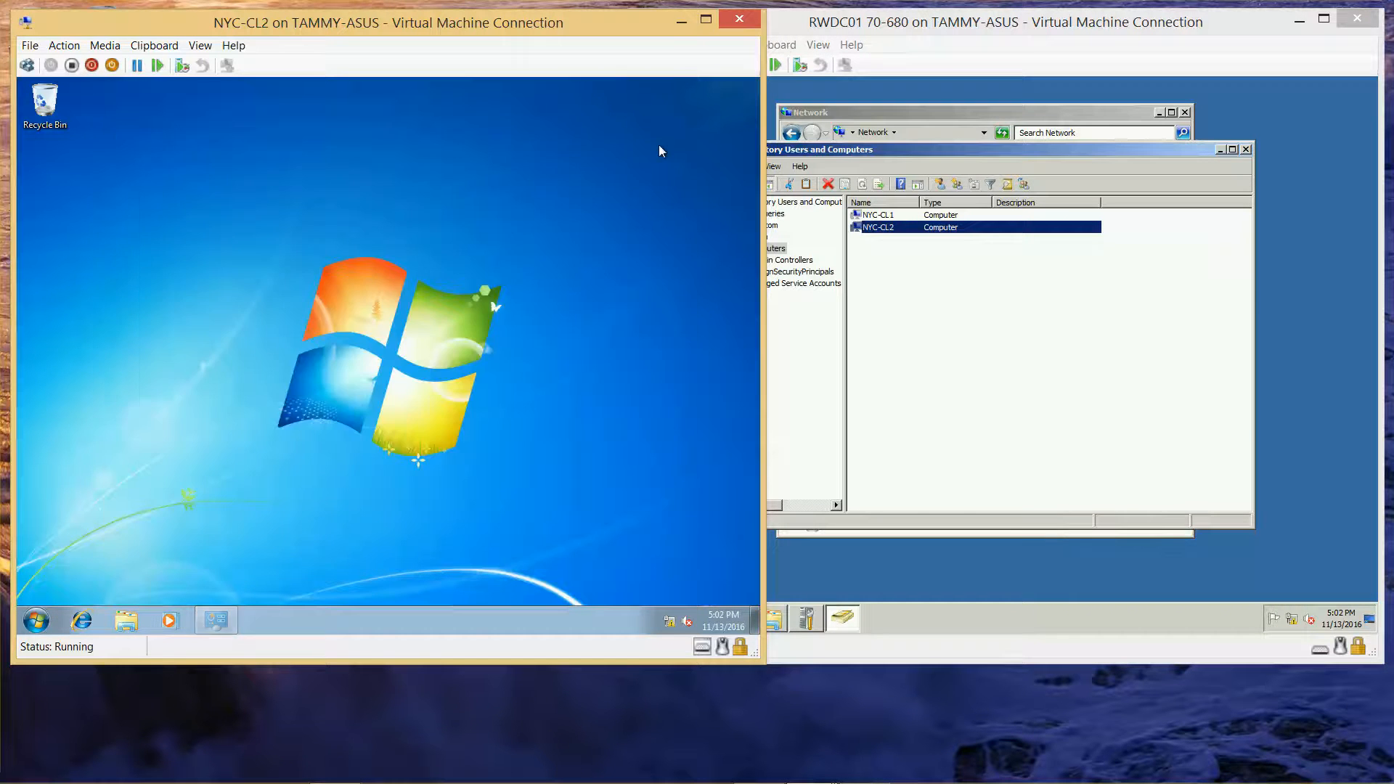
# Step: Open the computer name and domain change settings from Computer's System properties
pyautogui.click(34, 619)
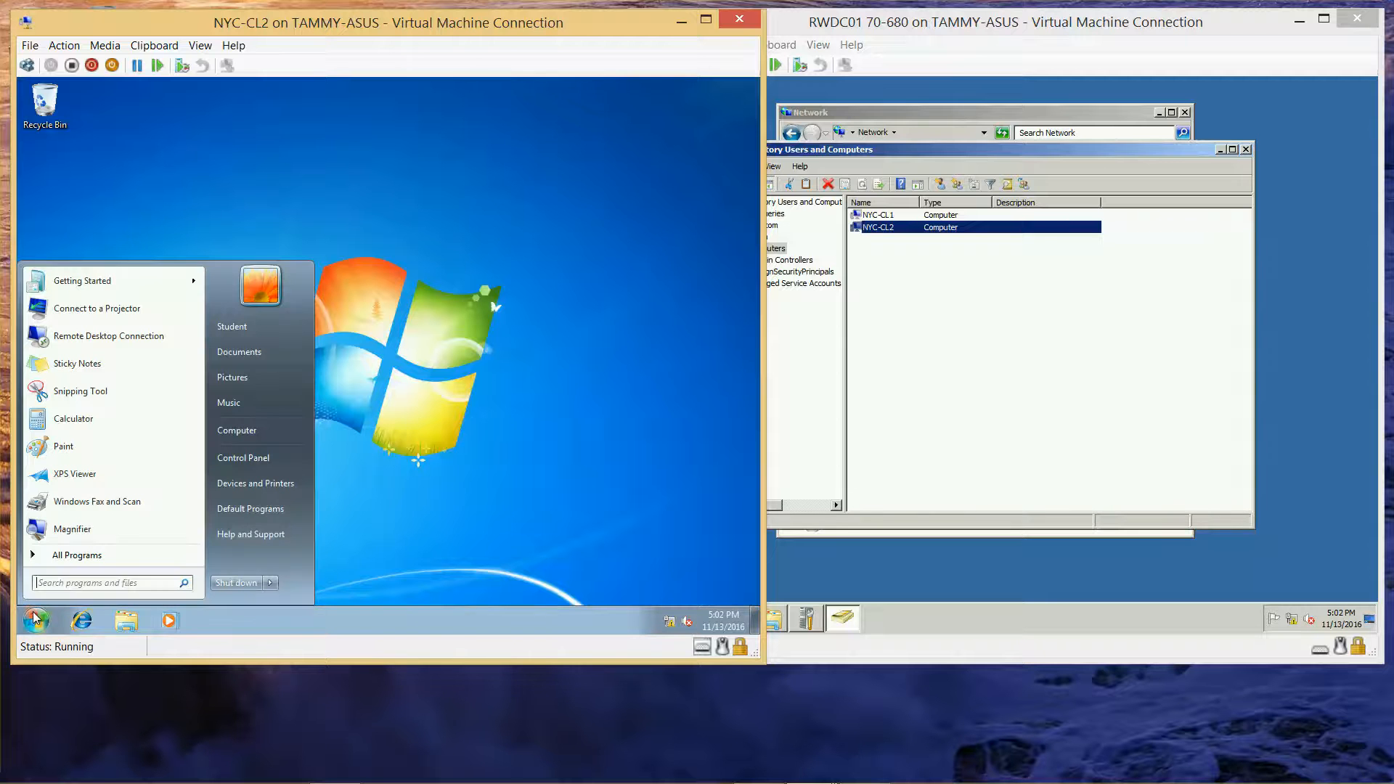
pyautogui.rightClick(225, 433)
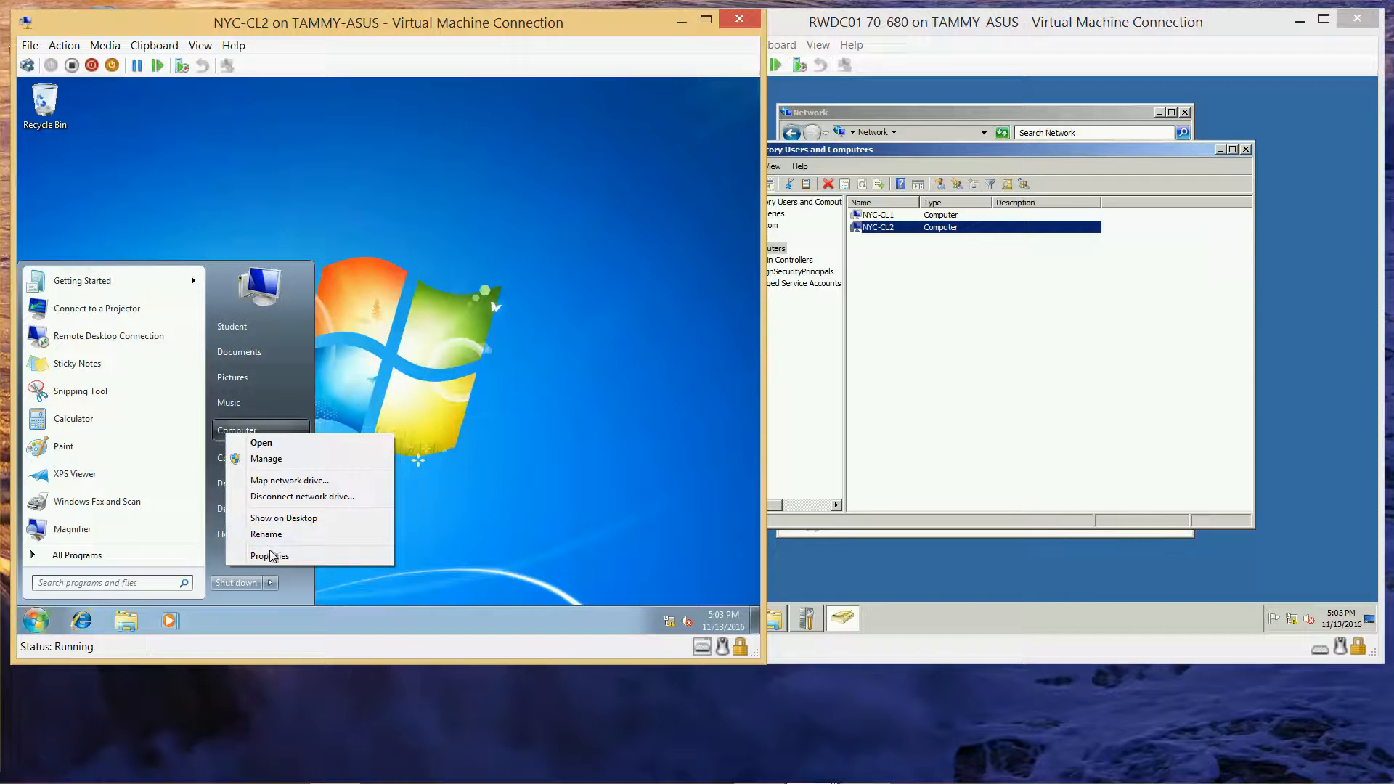
pyautogui.click(270, 555)
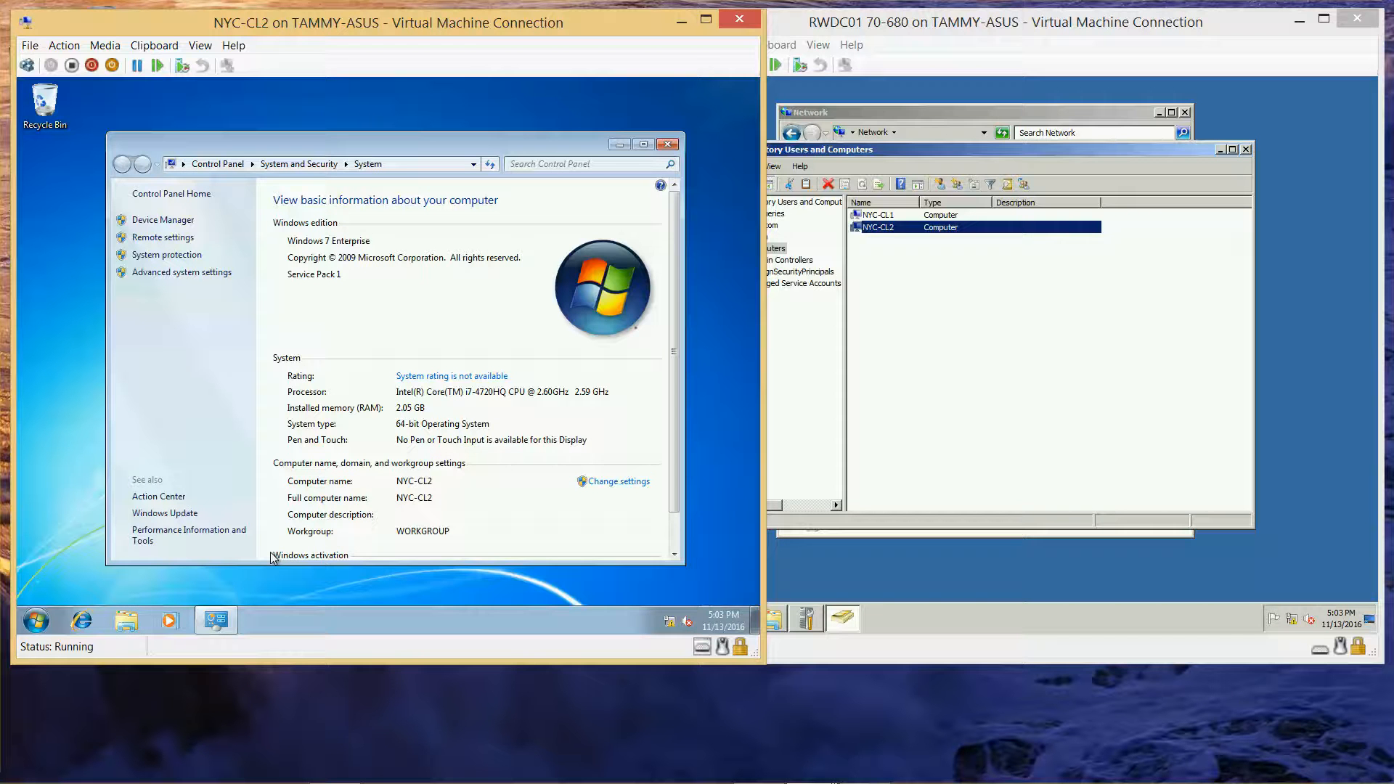
pyautogui.click(608, 488)
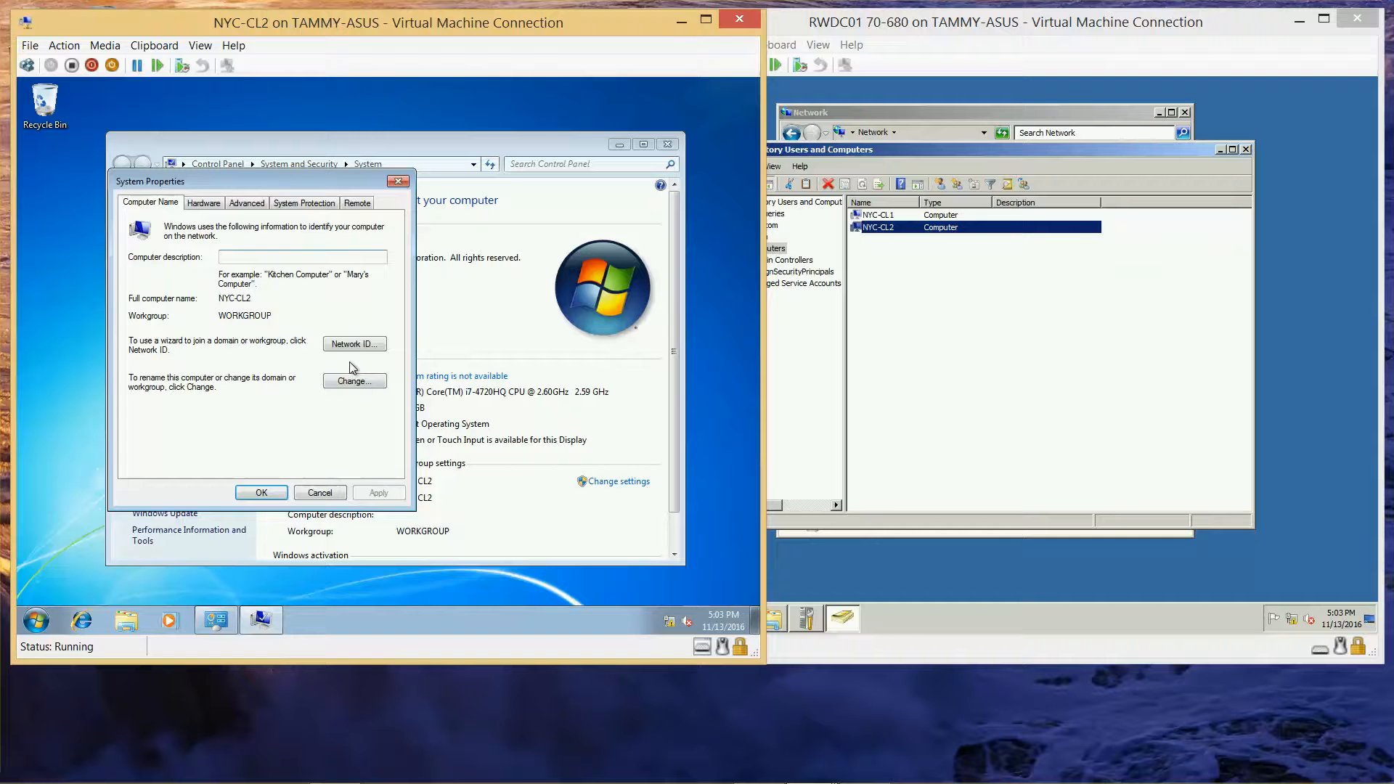
pyautogui.click(345, 384)
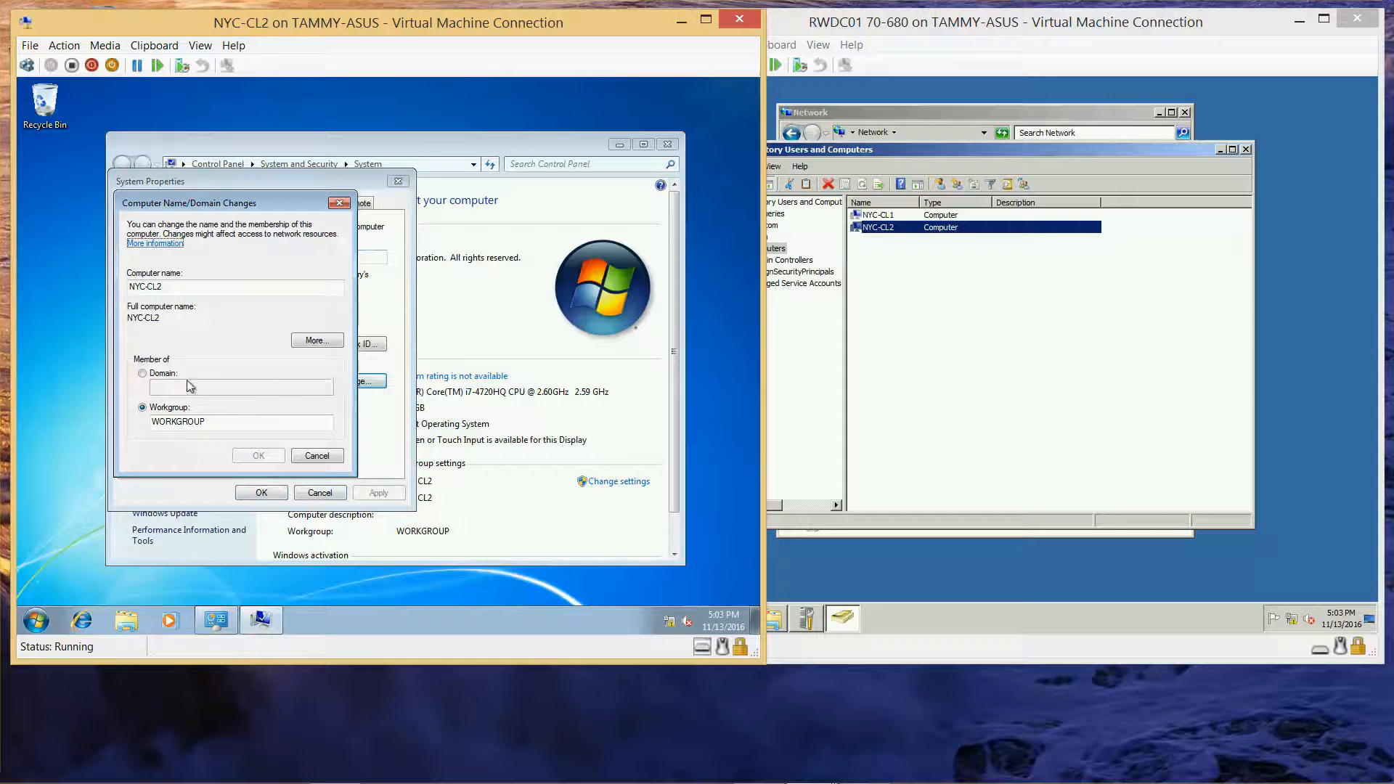
# Step: Join the computer to the contoso.com domain using the domain administrator credentials
pyautogui.click(158, 376)
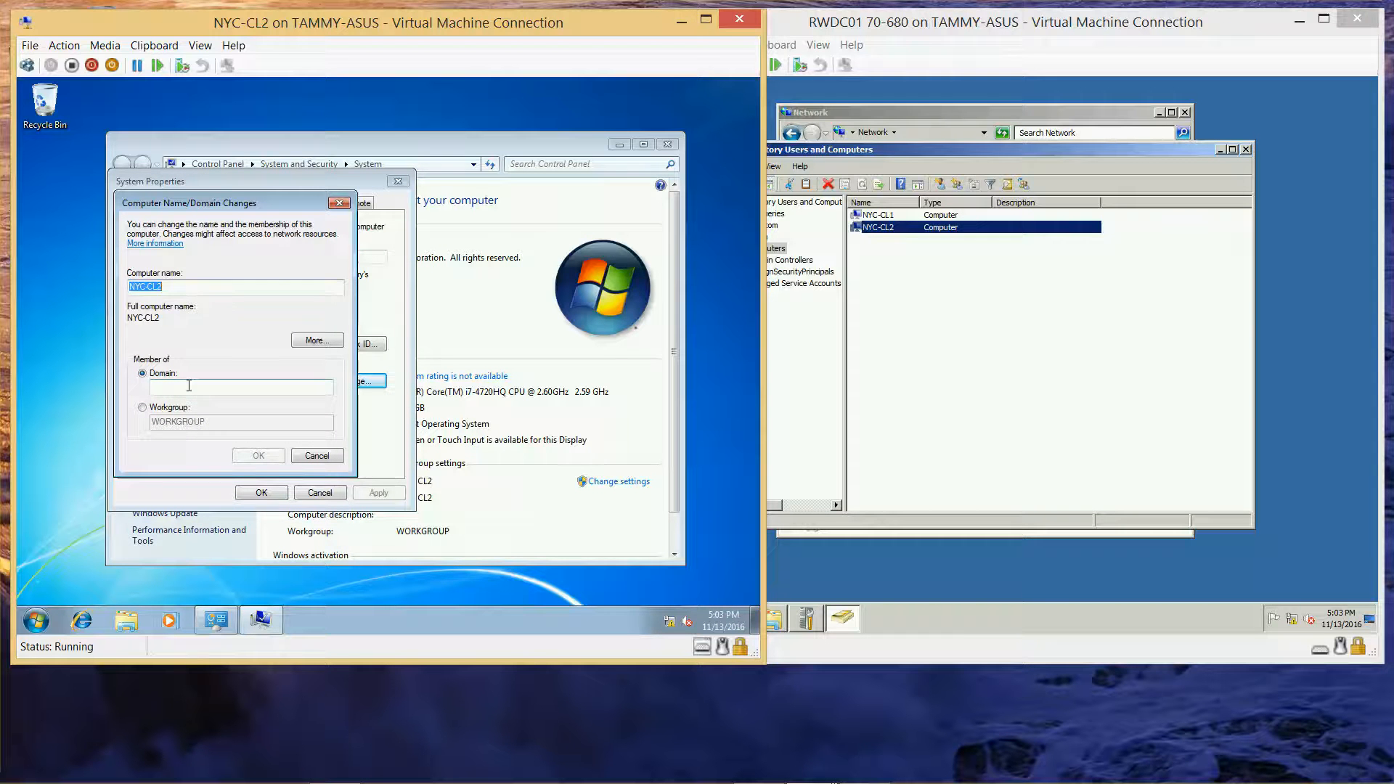
pyautogui.click(189, 385)
pyautogui.write('cont')
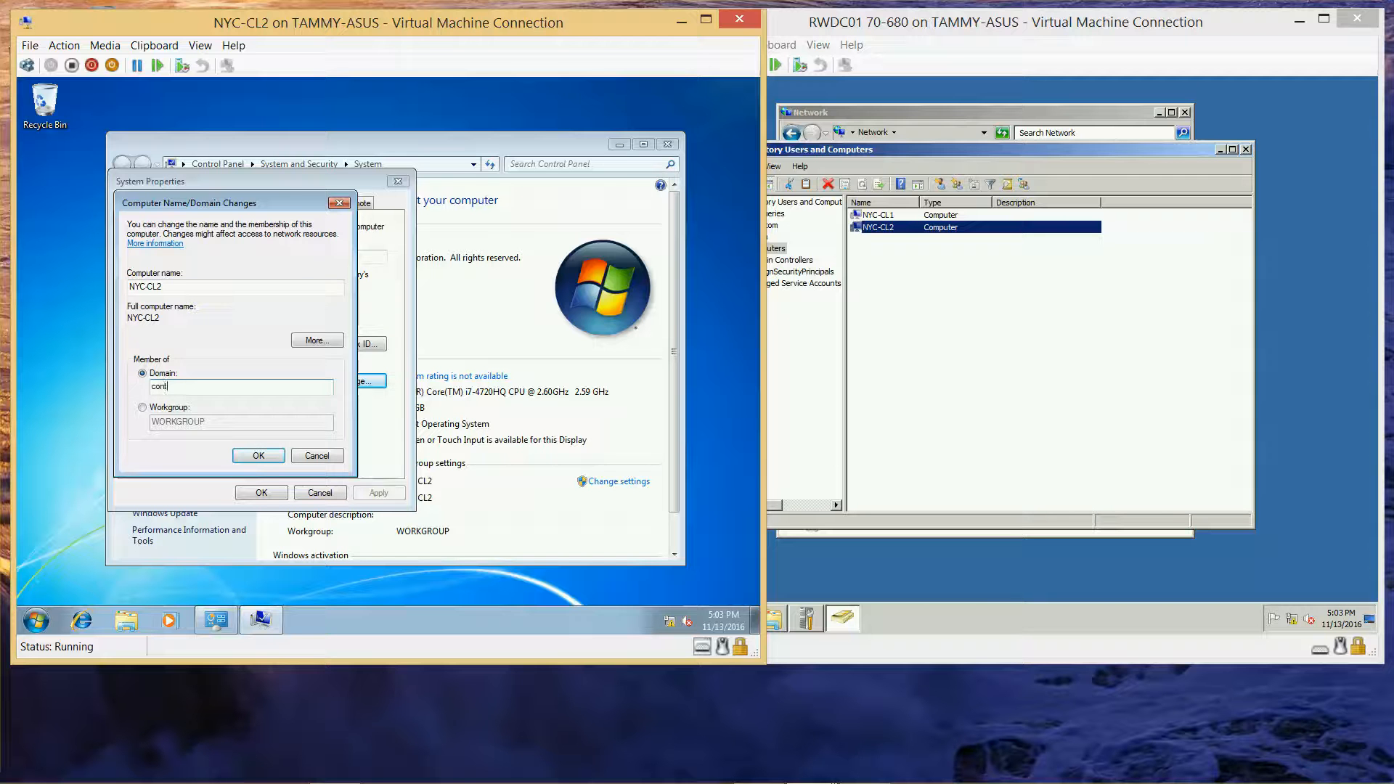
pyautogui.write('oso.com')
pyautogui.click(264, 452)
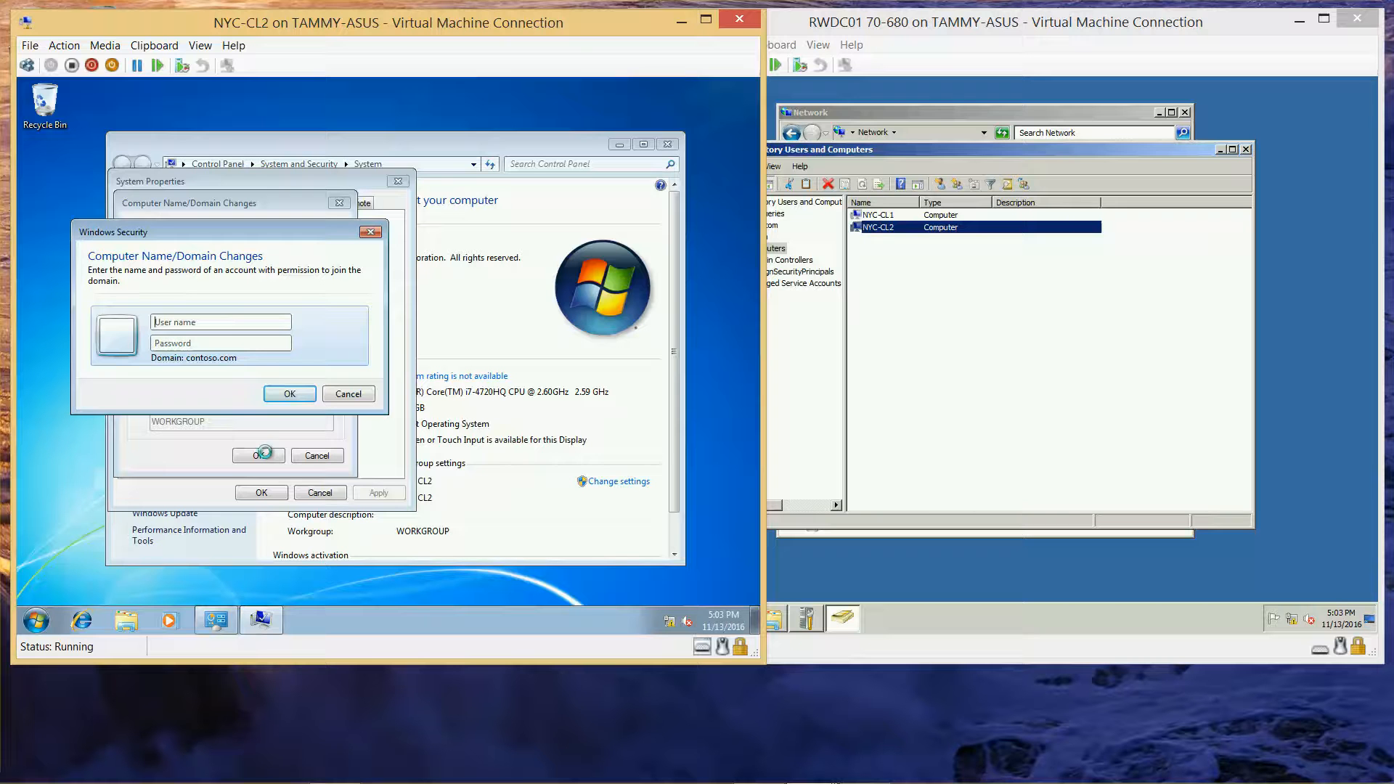
pyautogui.write('administrator')
pyautogui.press('Tab')
pyautogui.write('P')
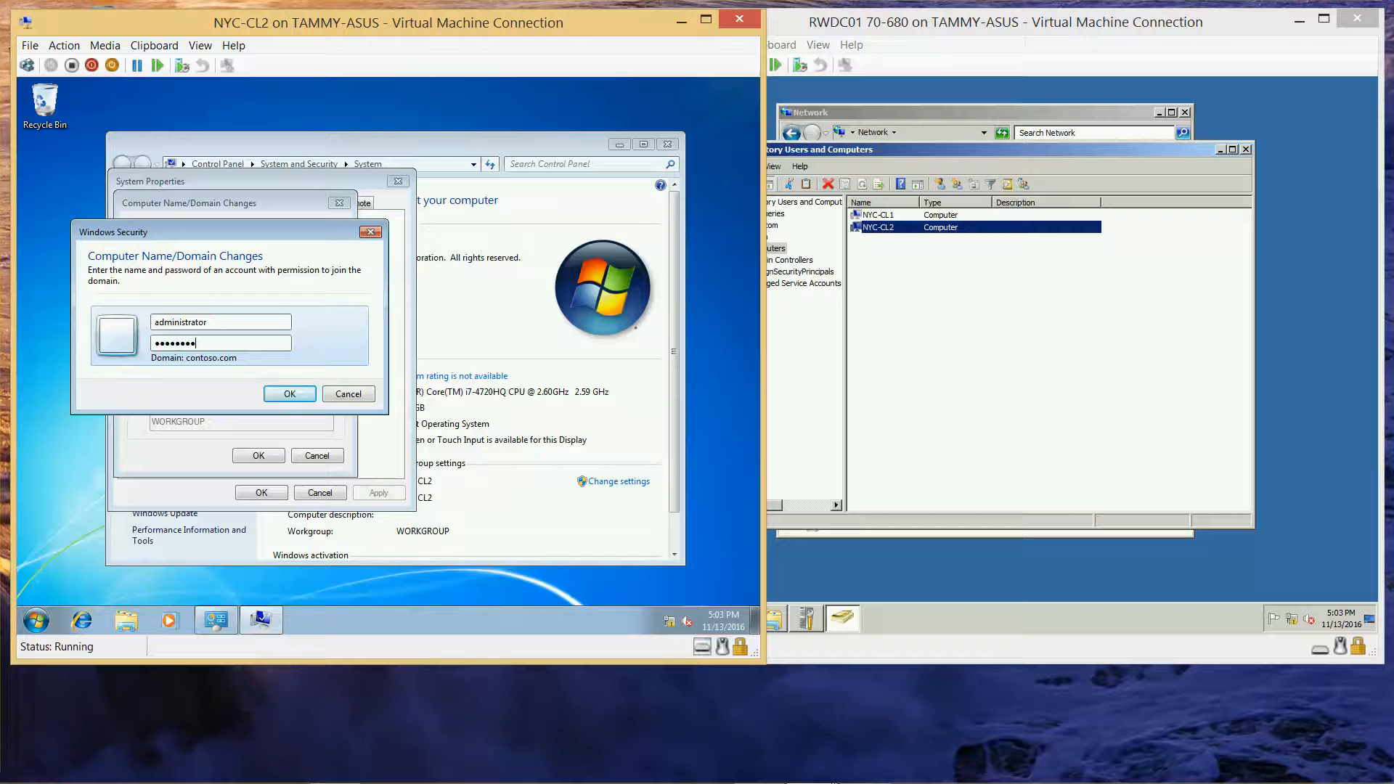
pyautogui.click(284, 396)
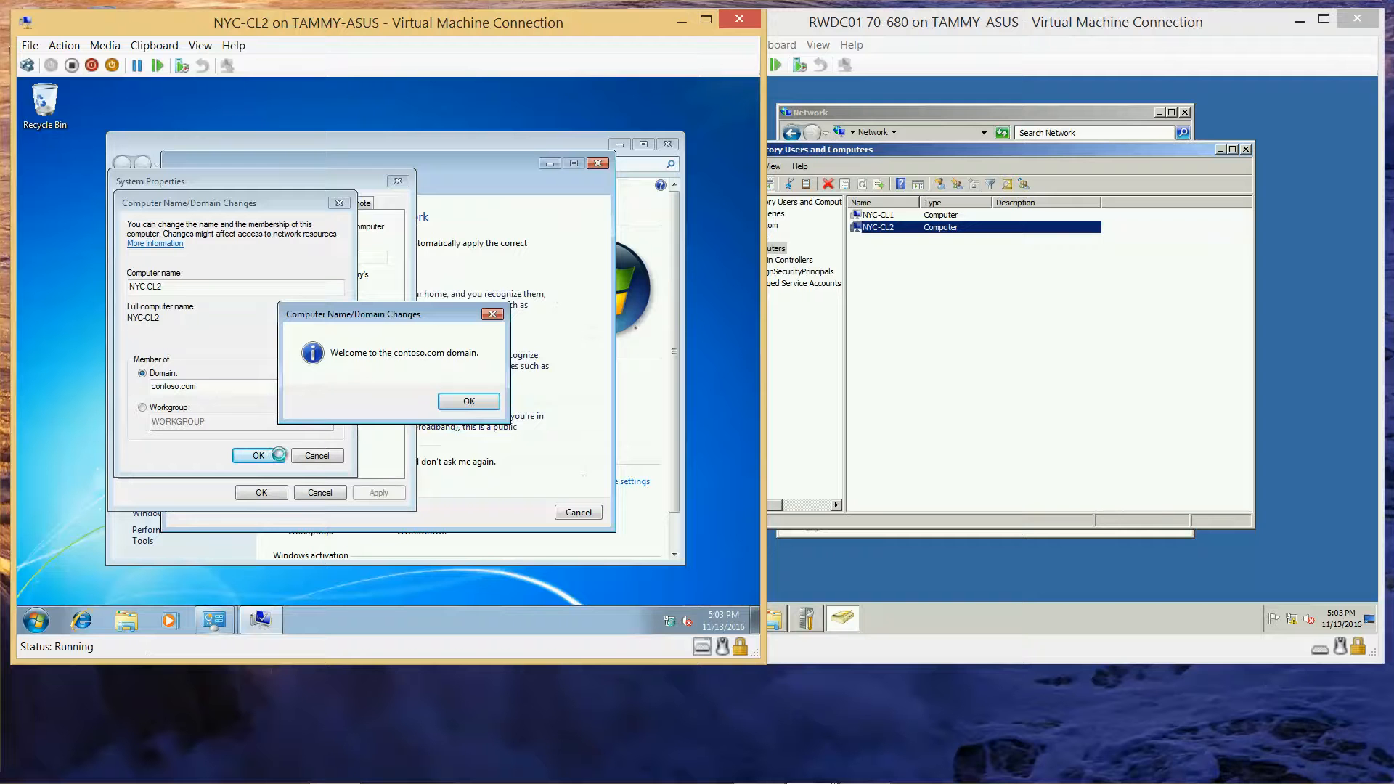
# Step: Acknowledge the domain welcome, choose Restart Later, and close the System windows
pyautogui.click(454, 403)
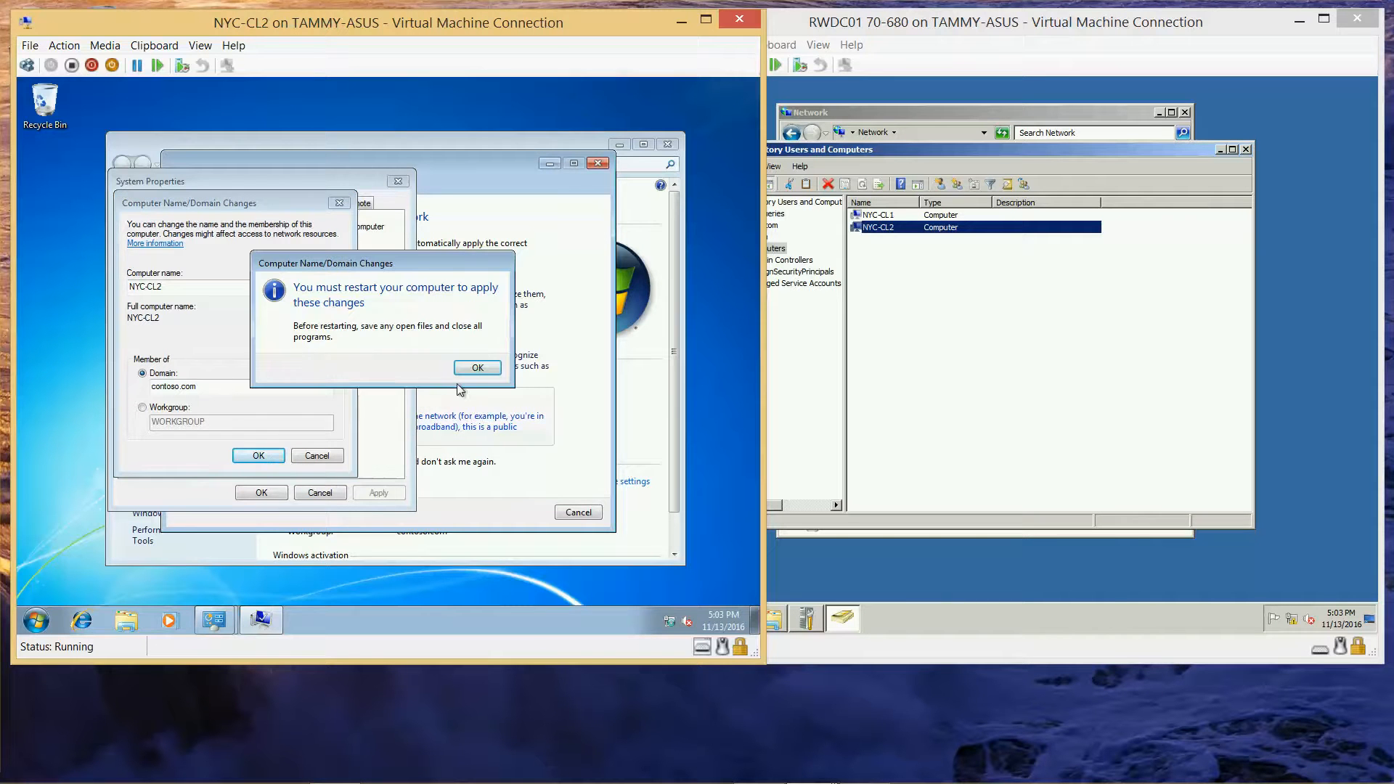
pyautogui.click(478, 368)
pyautogui.click(260, 493)
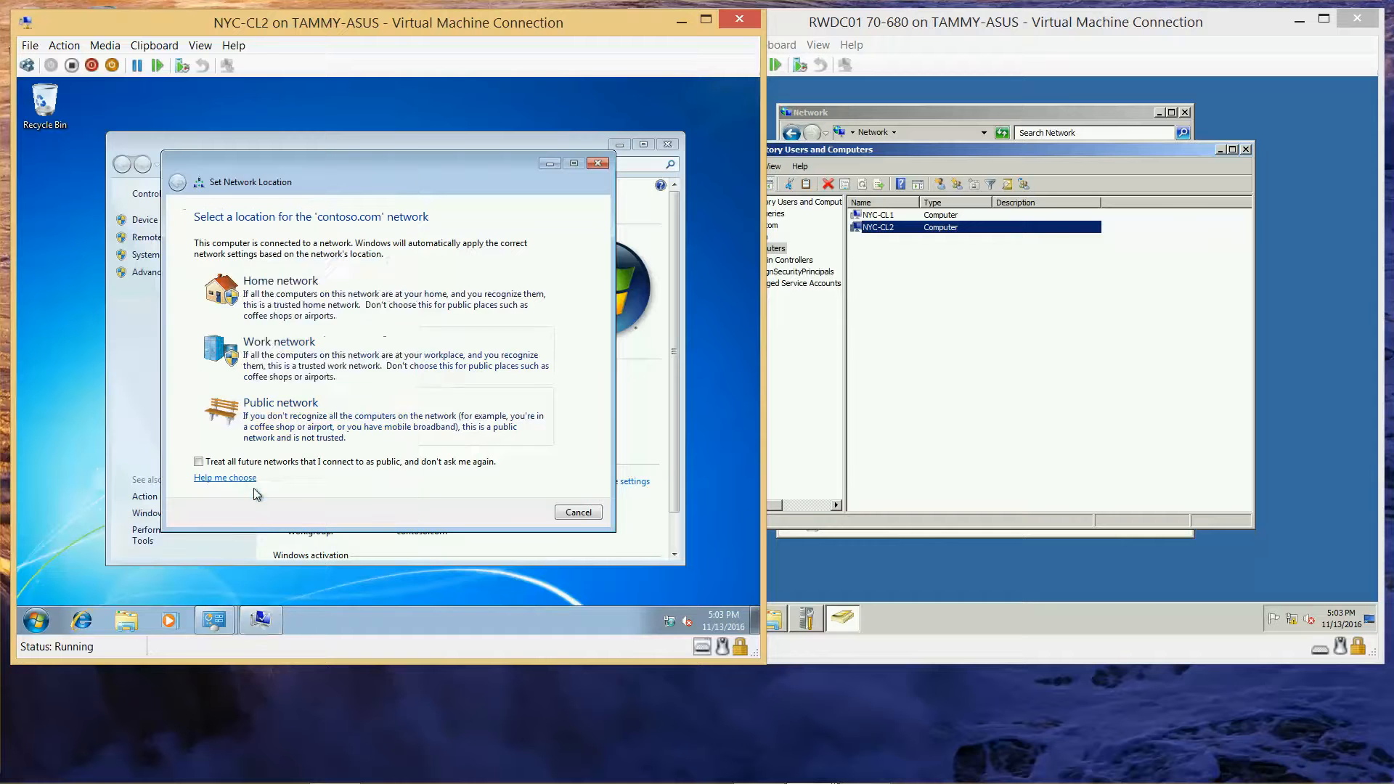
pyautogui.click(465, 367)
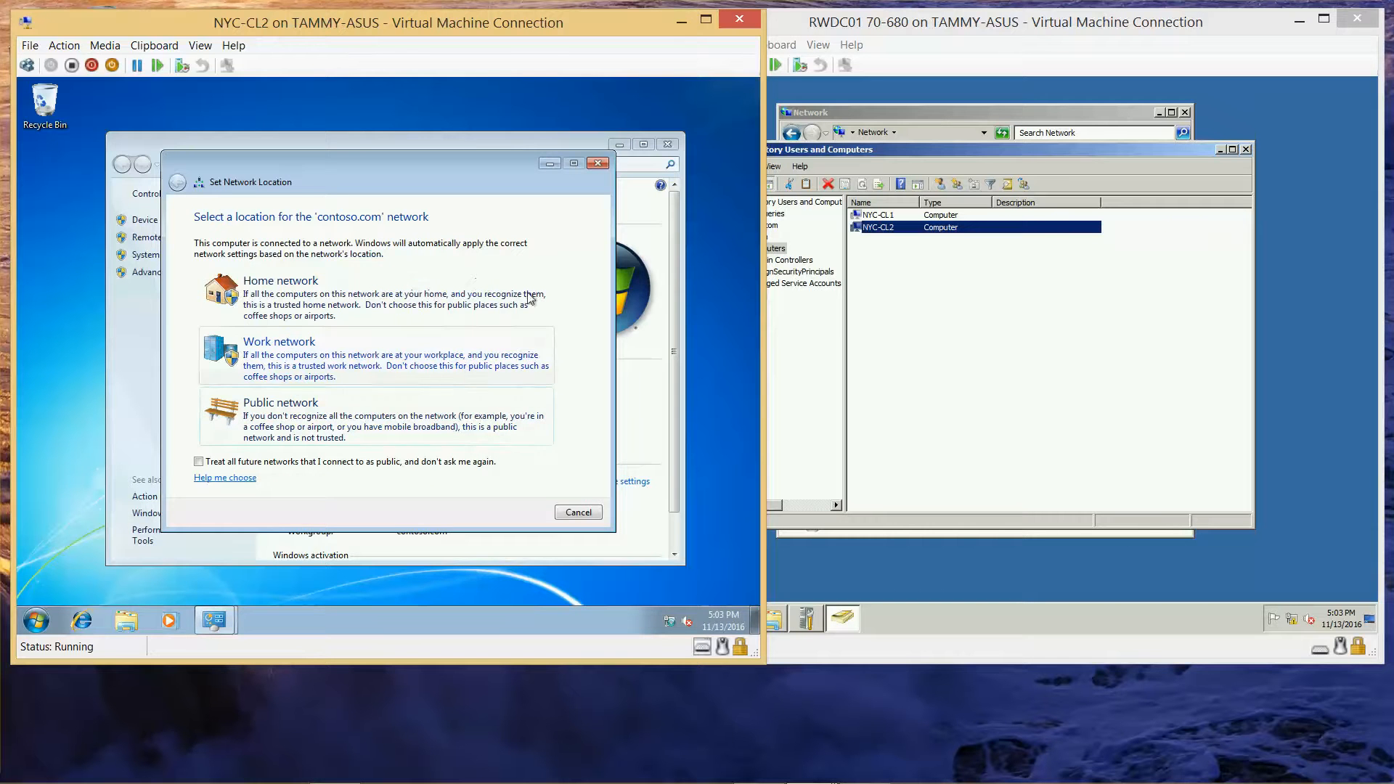
pyautogui.click(598, 162)
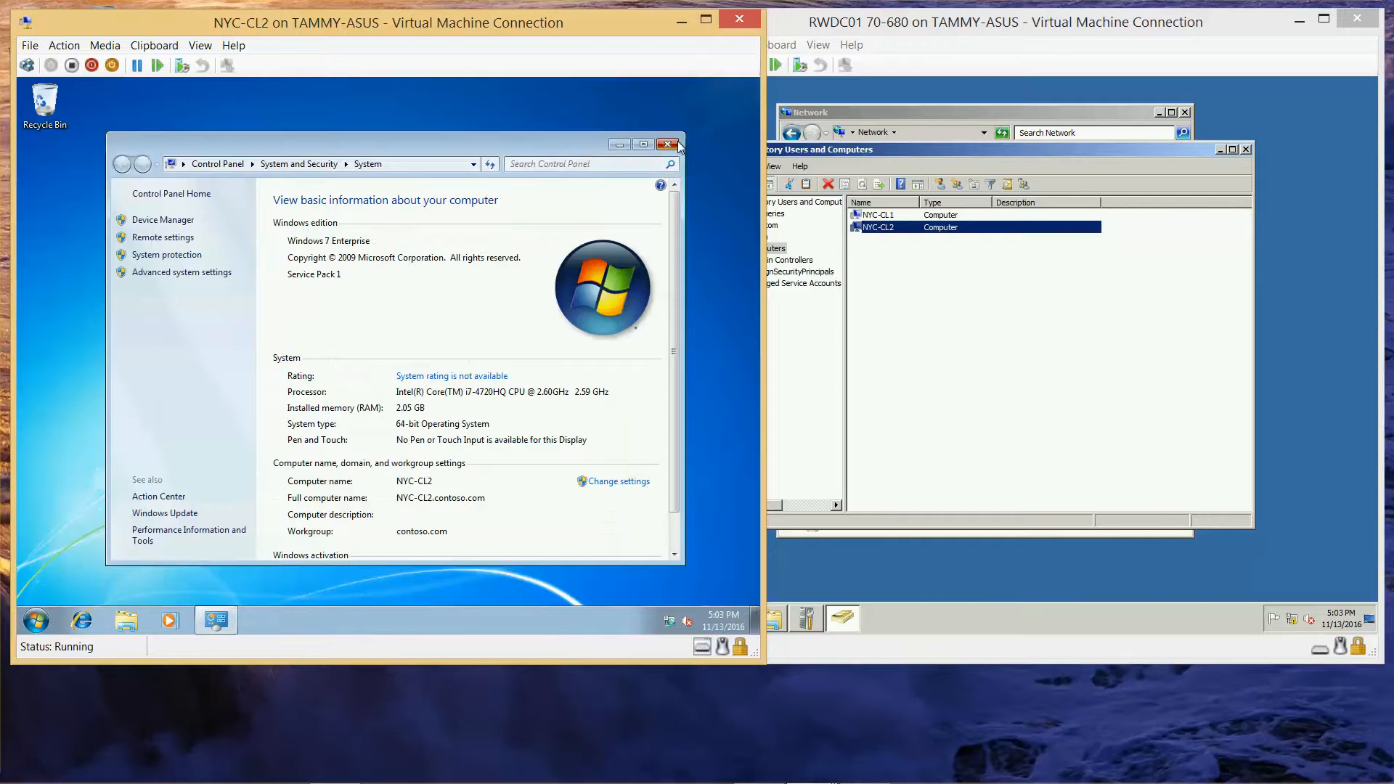
pyautogui.click(667, 145)
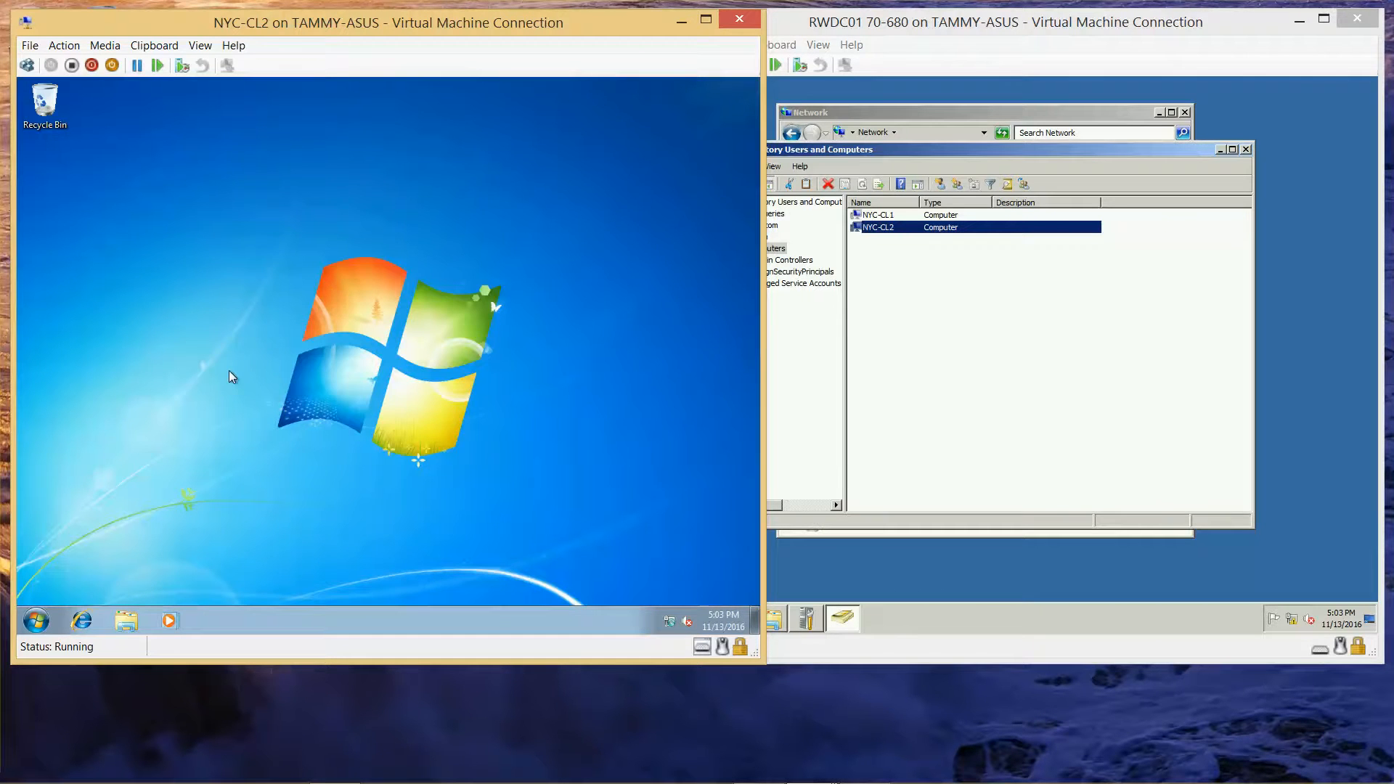